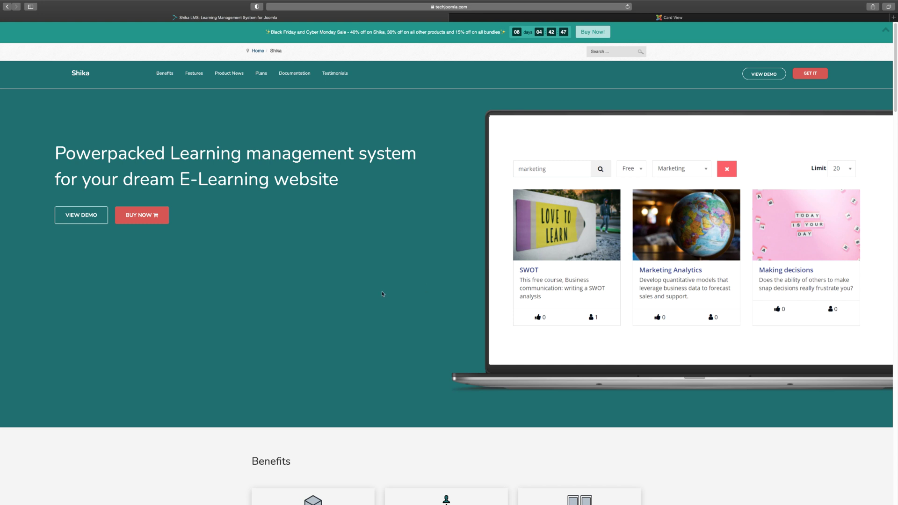
Look through the Shika product page's benefits, its feature overview for Flexible Course & Content Management, and product news.
{"action": "scroll", "coordinate": [380, 292], "scroll_direction": "down", "scroll_amount": 3}
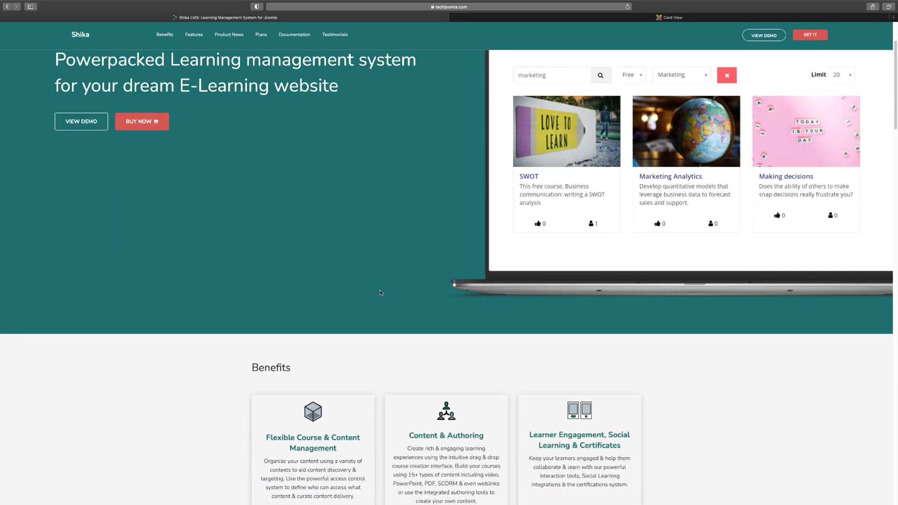
{"action": "scroll", "coordinate": [380, 293], "scroll_direction": "down", "scroll_amount": 2}
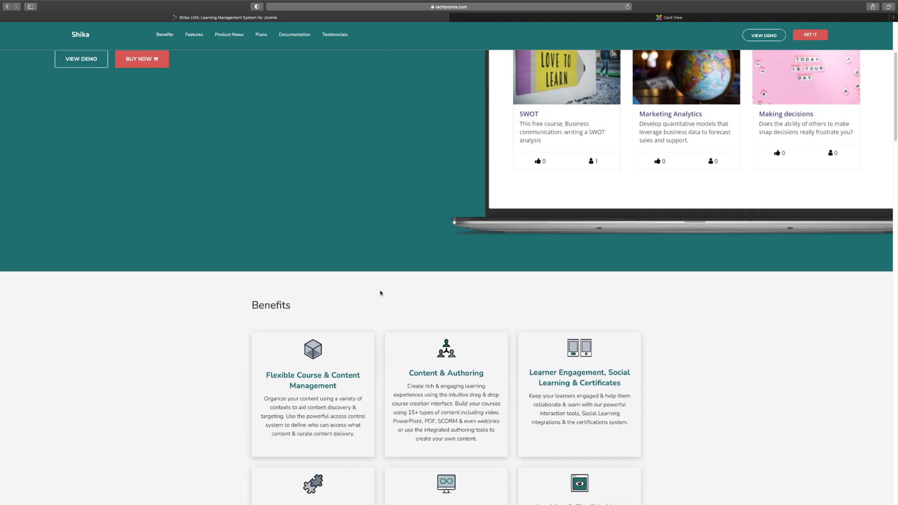
{"action": "scroll", "coordinate": [381, 293], "scroll_direction": "up", "scroll_amount": 4}
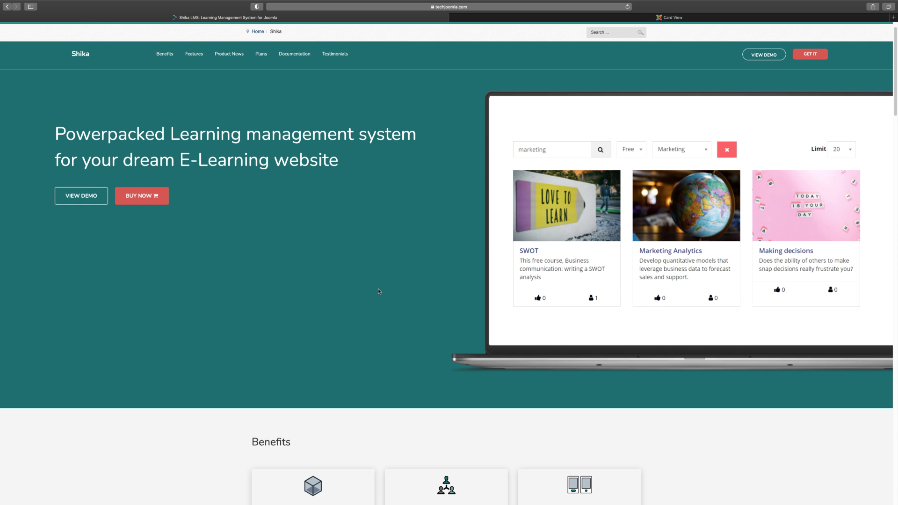
{"action": "scroll", "coordinate": [339, 237], "scroll_direction": "down", "scroll_amount": 6}
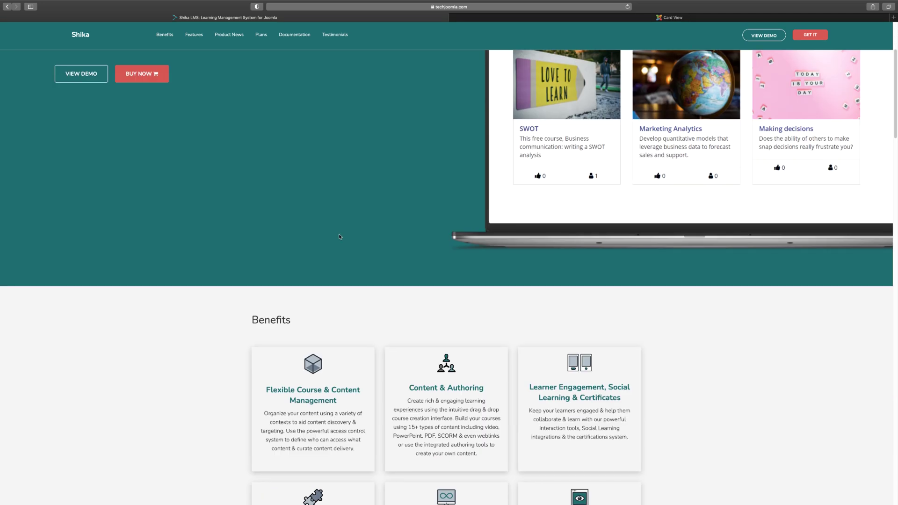
{"action": "scroll", "coordinate": [188, 270], "scroll_direction": "down", "scroll_amount": 8}
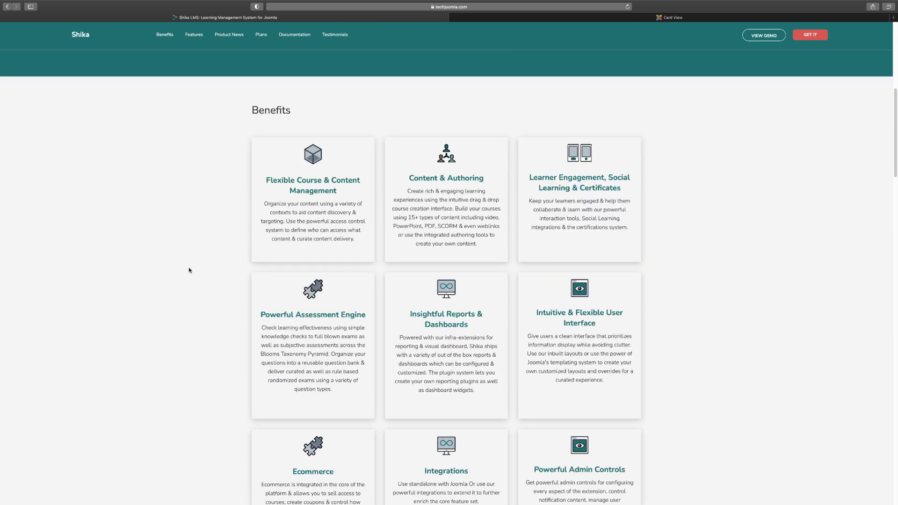
{"action": "scroll", "coordinate": [189, 270], "scroll_direction": "down", "scroll_amount": 8}
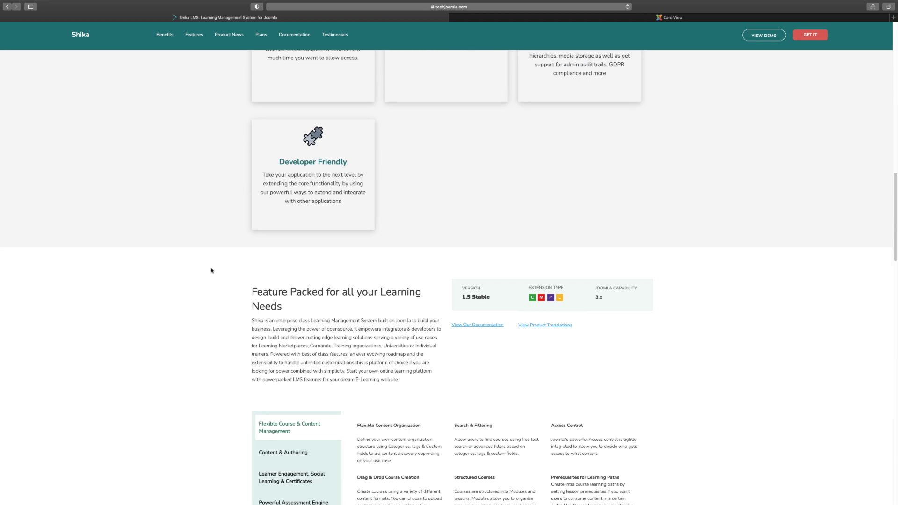
{"action": "scroll", "coordinate": [308, 187], "scroll_direction": "up", "scroll_amount": 8}
{"action": "scroll", "coordinate": [351, 211], "scroll_direction": "down", "scroll_amount": 8}
{"action": "scroll", "coordinate": [353, 208], "scroll_direction": "down", "scroll_amount": 14}
{"action": "scroll", "coordinate": [353, 208], "scroll_direction": "up", "scroll_amount": 6}
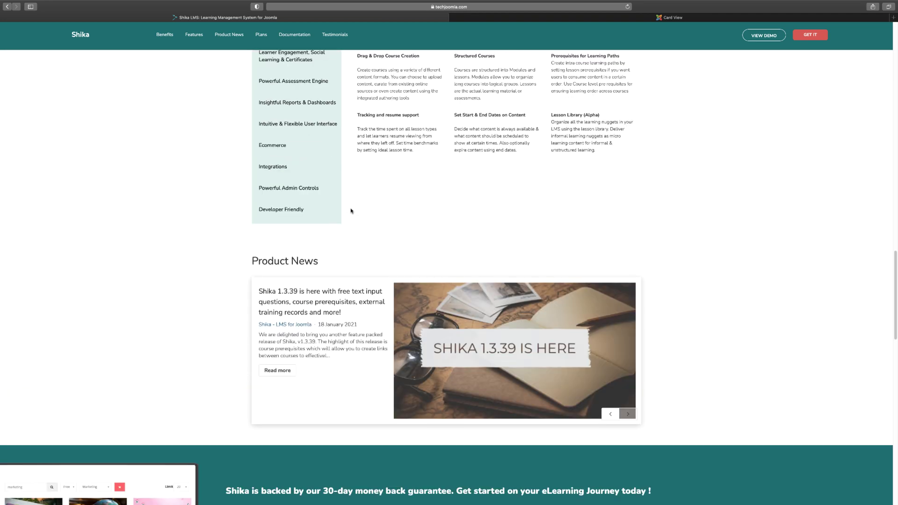
{"action": "scroll", "coordinate": [212, 223], "scroll_direction": "up", "scroll_amount": 1}
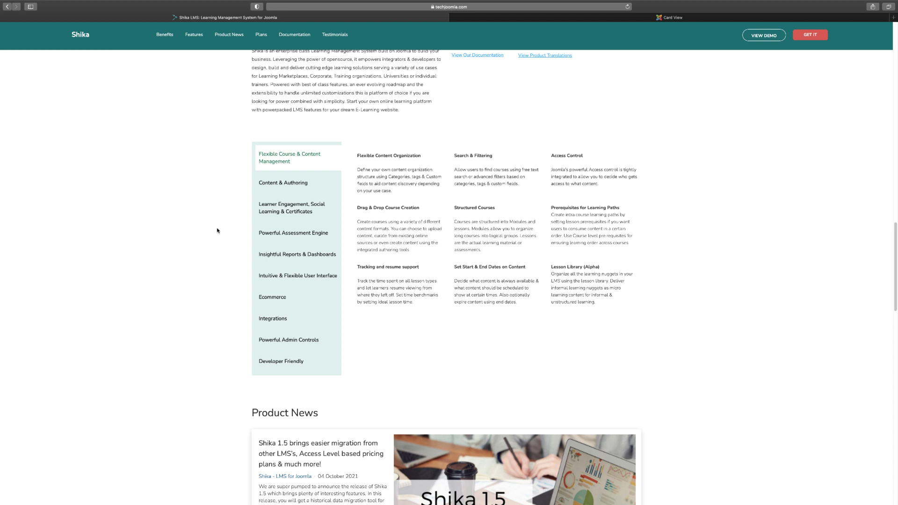
{"action": "scroll", "coordinate": [216, 228], "scroll_direction": "down", "scroll_amount": 1}
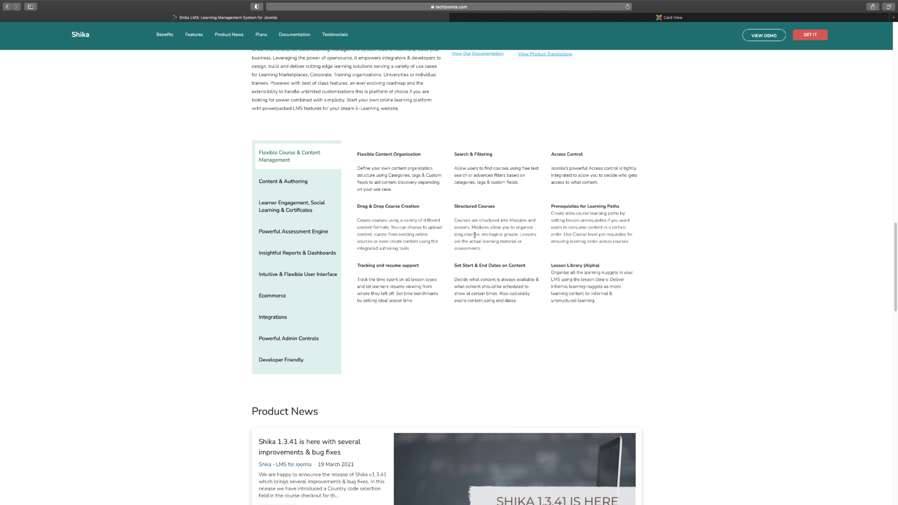
Review the feature descriptions for Content & Authoring and for Learner Engagement, Social Learning & Certificates.
{"action": "left_click", "coordinate": [294, 185]}
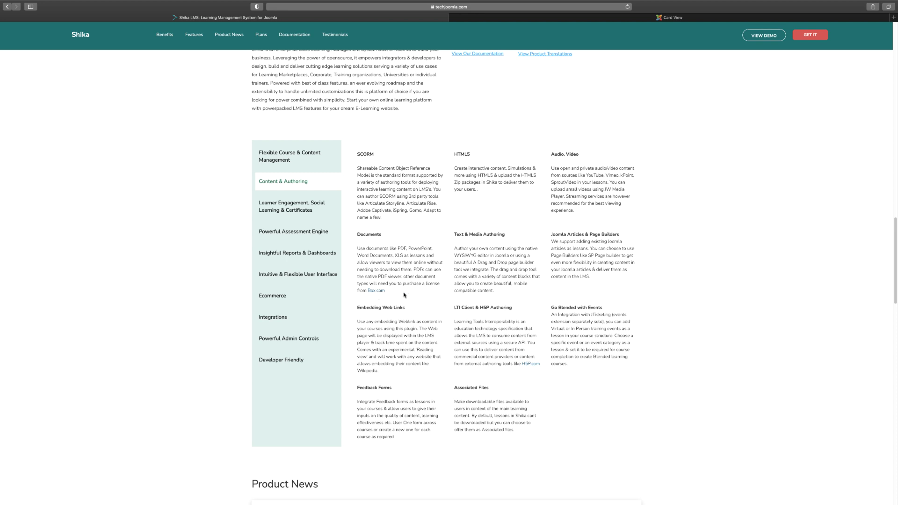
{"action": "scroll", "coordinate": [404, 295], "scroll_direction": "down", "scroll_amount": 1}
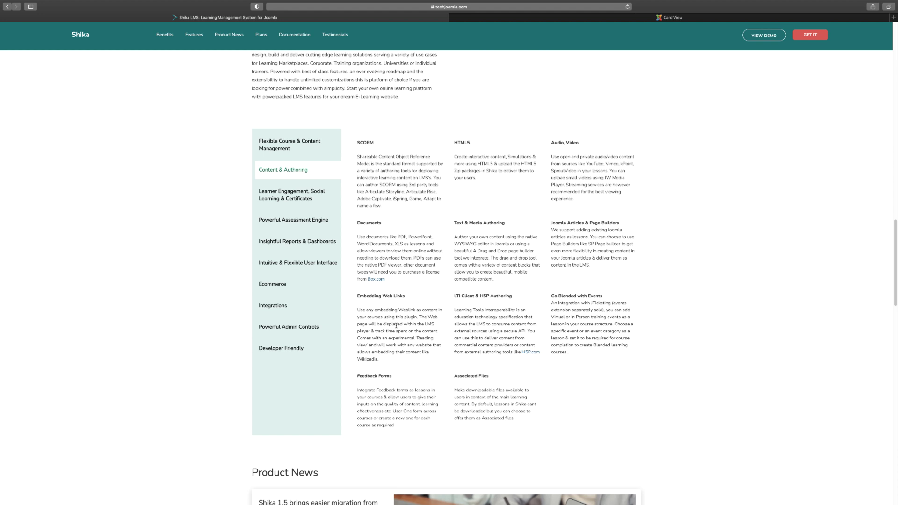
{"action": "scroll", "coordinate": [396, 326], "scroll_direction": "down", "scroll_amount": 1}
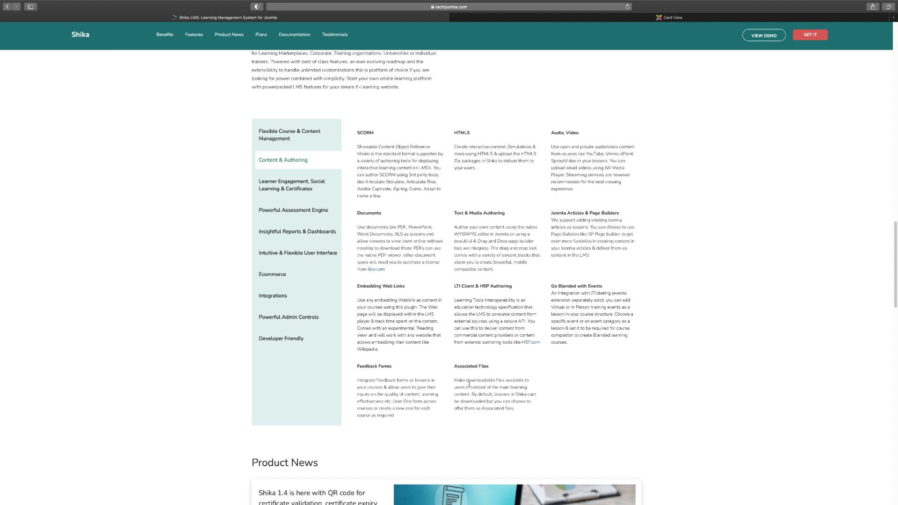
{"action": "left_click", "coordinate": [275, 187]}
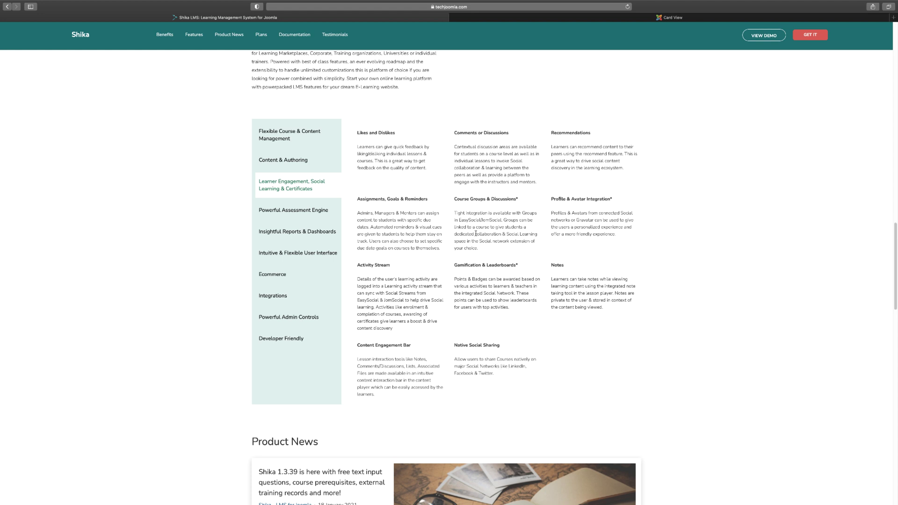
Review the feature descriptions for Powerful Assessment Engine, Insightful Reports & Dashboards, and Intuitive & Flexible User Interface.
{"action": "left_click", "coordinate": [298, 211]}
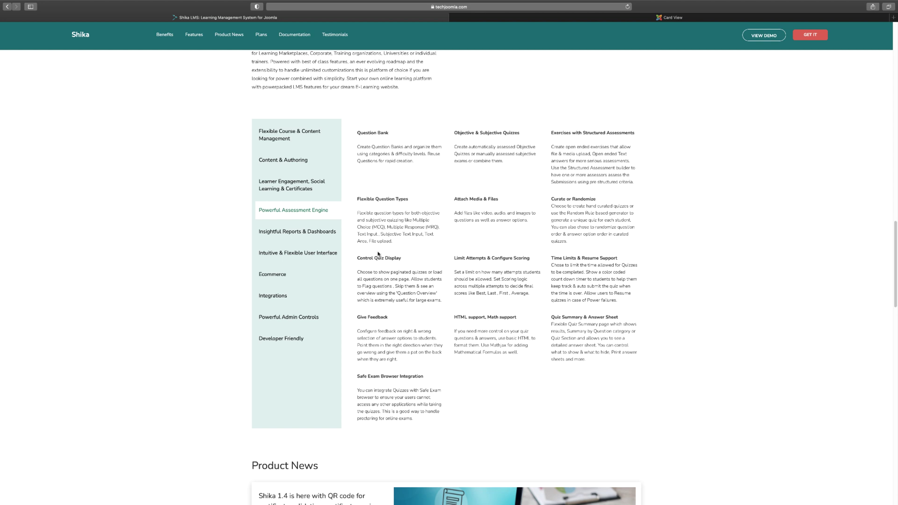
{"action": "left_click", "coordinate": [302, 232]}
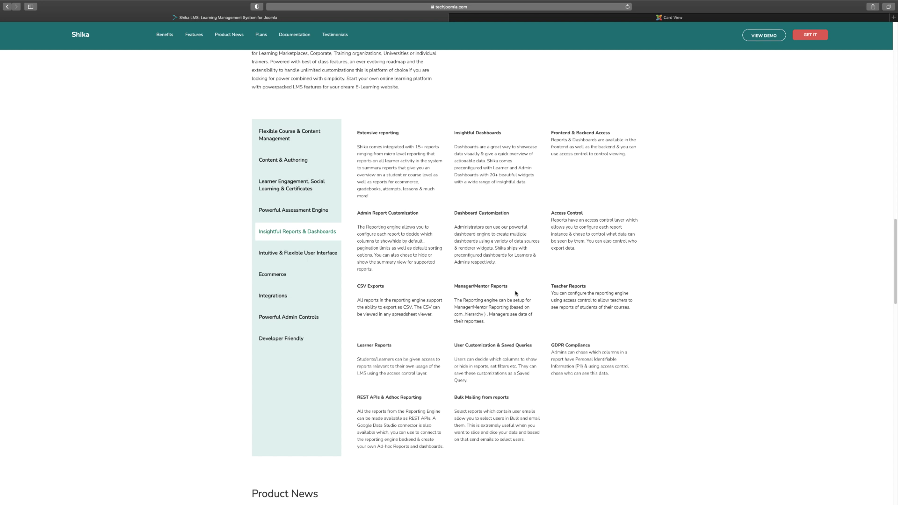
{"action": "left_click", "coordinate": [298, 255]}
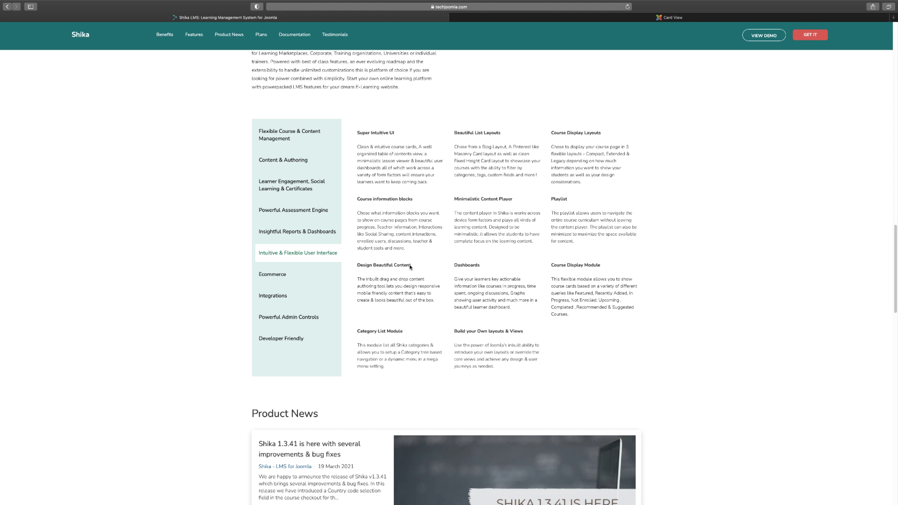
Review the feature descriptions for Ecommerce, Integrations, Powerful Admin Controls, and Developer Friendly.
{"action": "left_click", "coordinate": [280, 279]}
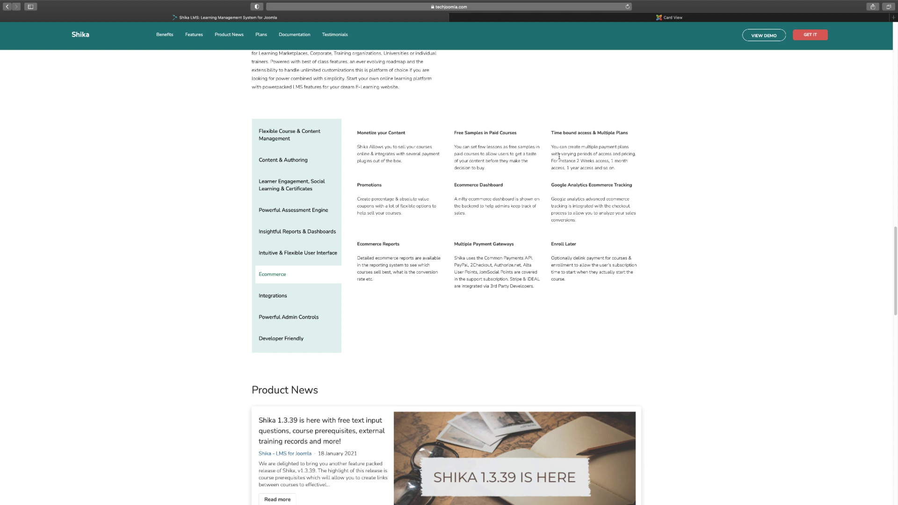
{"action": "left_click", "coordinate": [284, 298]}
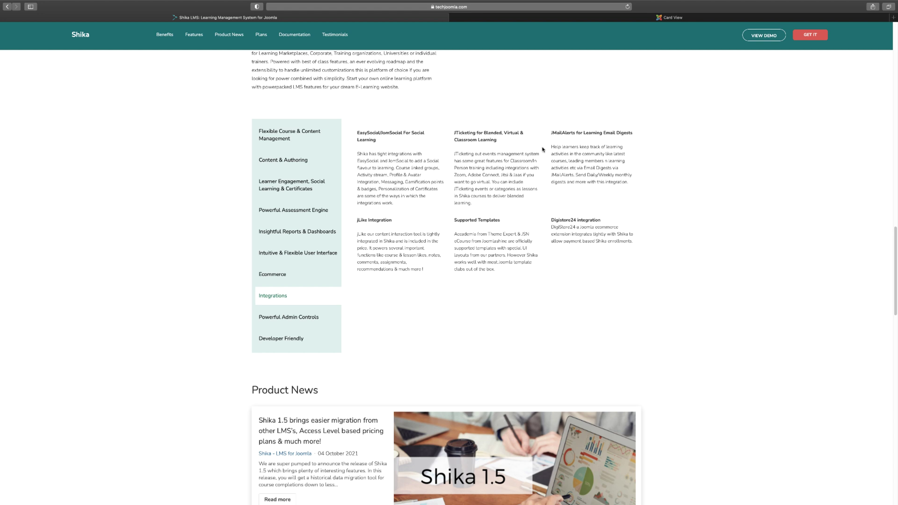
{"action": "left_click", "coordinate": [300, 321]}
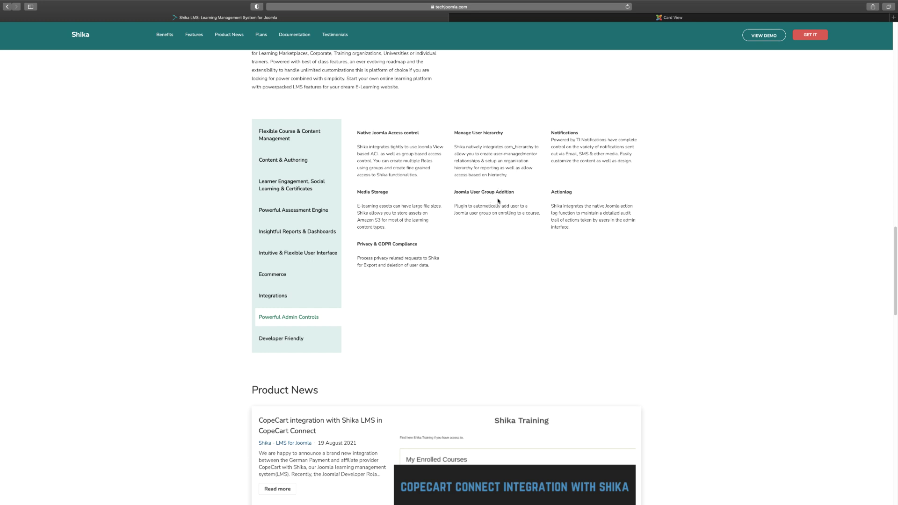
{"action": "left_click", "coordinate": [291, 336]}
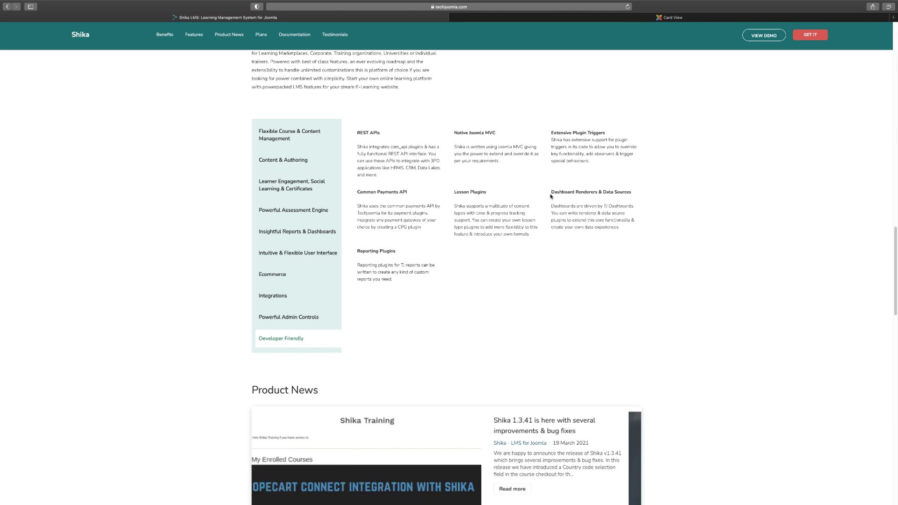
Switch to the Shika demo site and view the course library as Masonry Pin View, Blog View, and Card View.
{"action": "scroll", "coordinate": [551, 196], "scroll_direction": "up", "scroll_amount": 15}
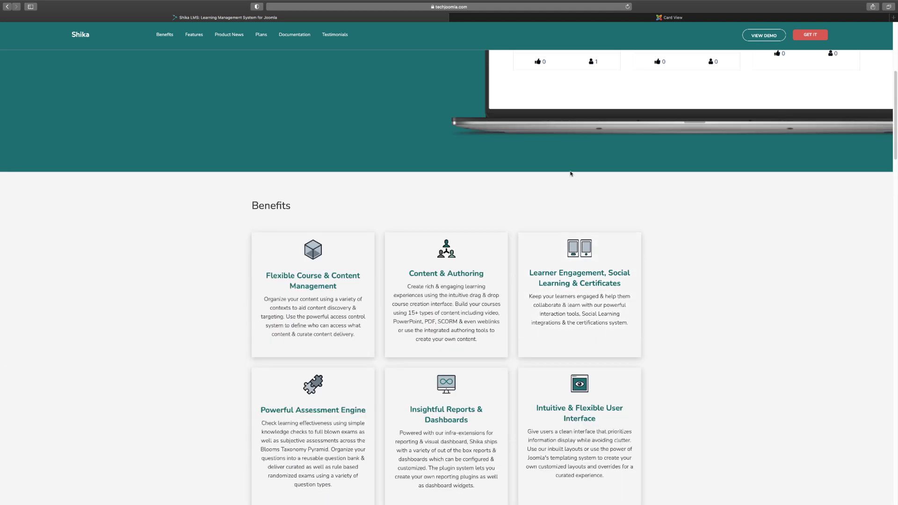
{"action": "left_click", "coordinate": [571, 18]}
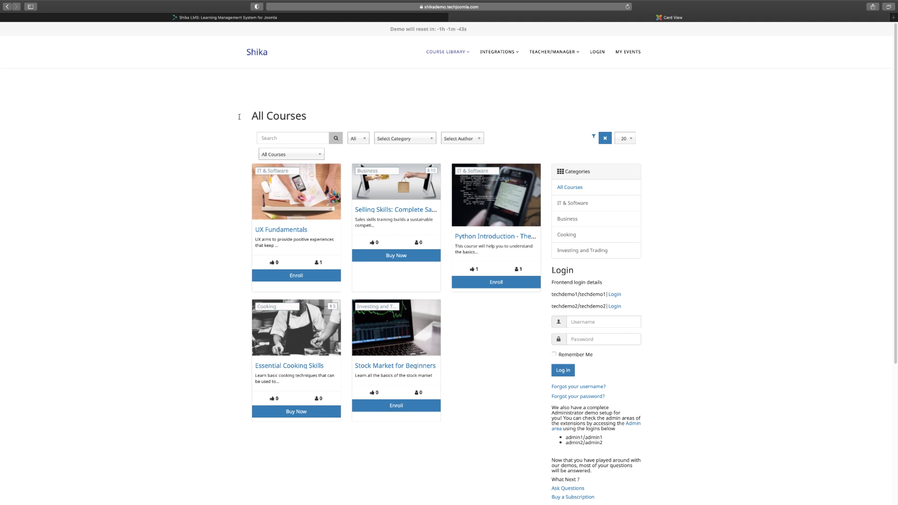
{"action": "mouse_move", "coordinate": [465, 55]}
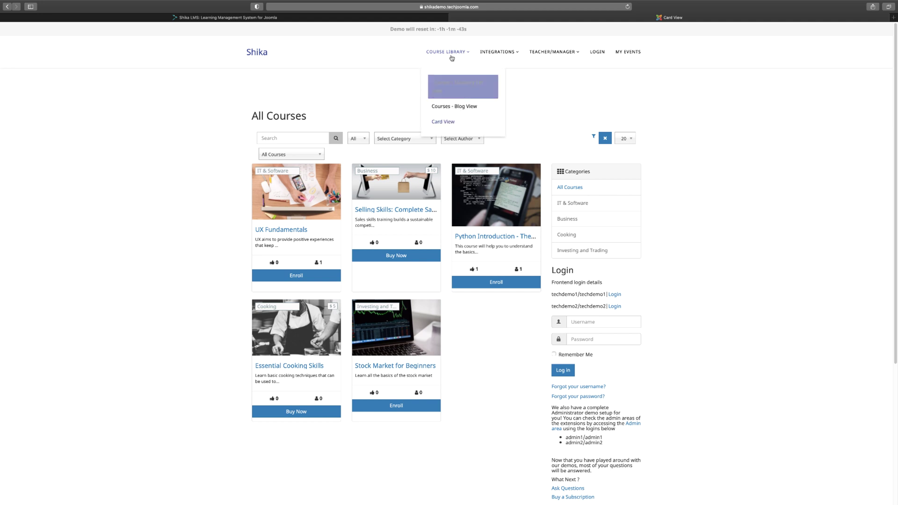
{"action": "left_click", "coordinate": [448, 84]}
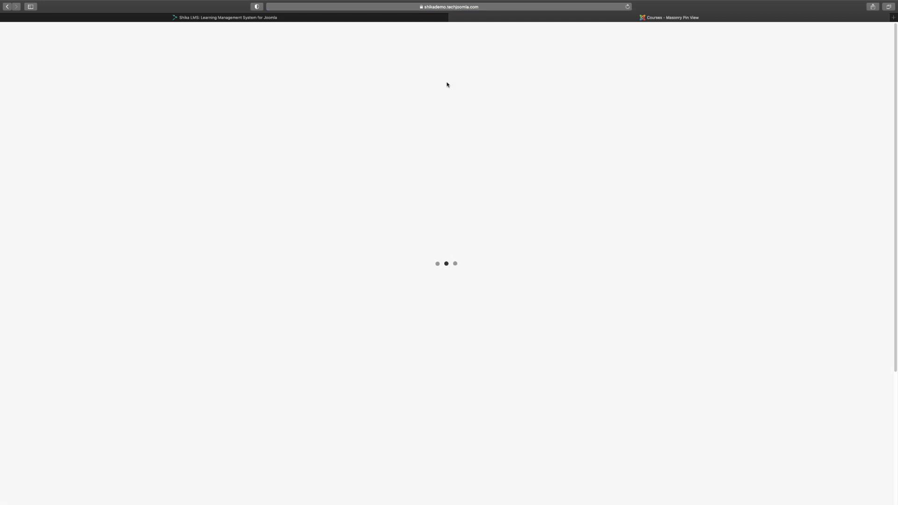
{"action": "mouse_move", "coordinate": [448, 52]}
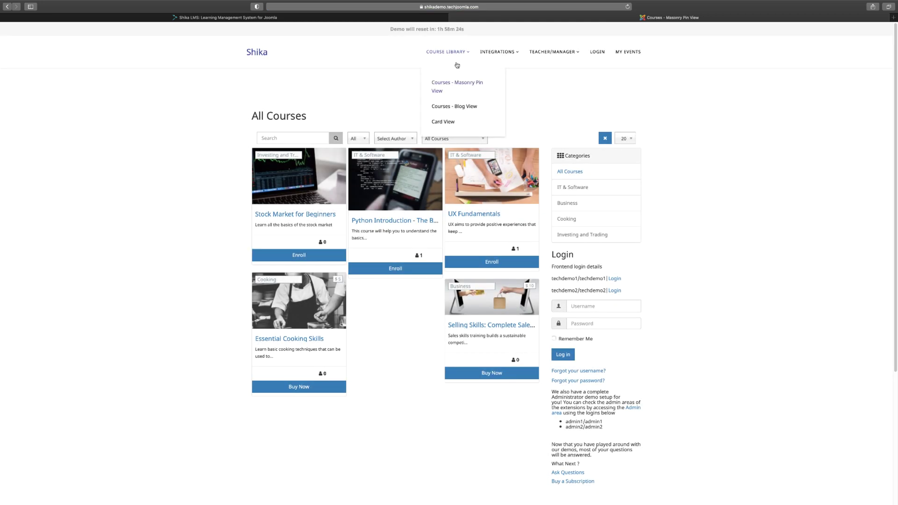
{"action": "left_click", "coordinate": [448, 108]}
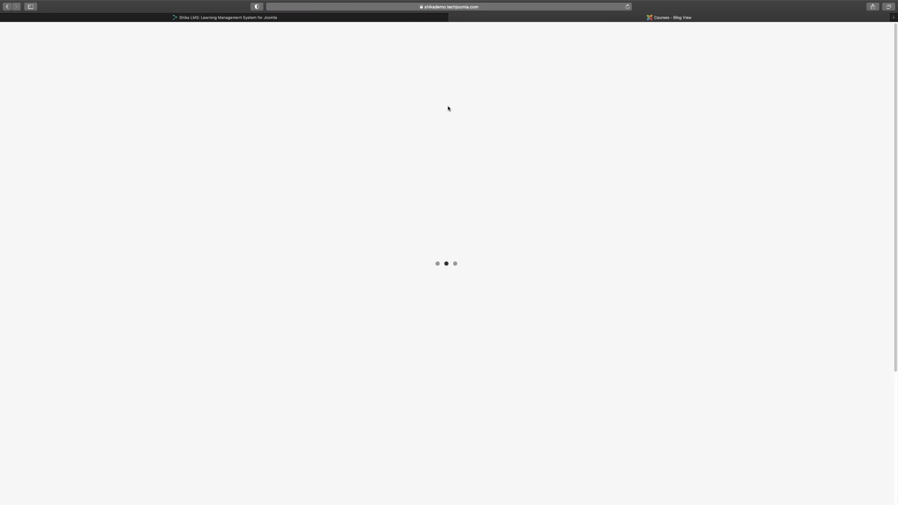
{"action": "left_click", "coordinate": [445, 122]}
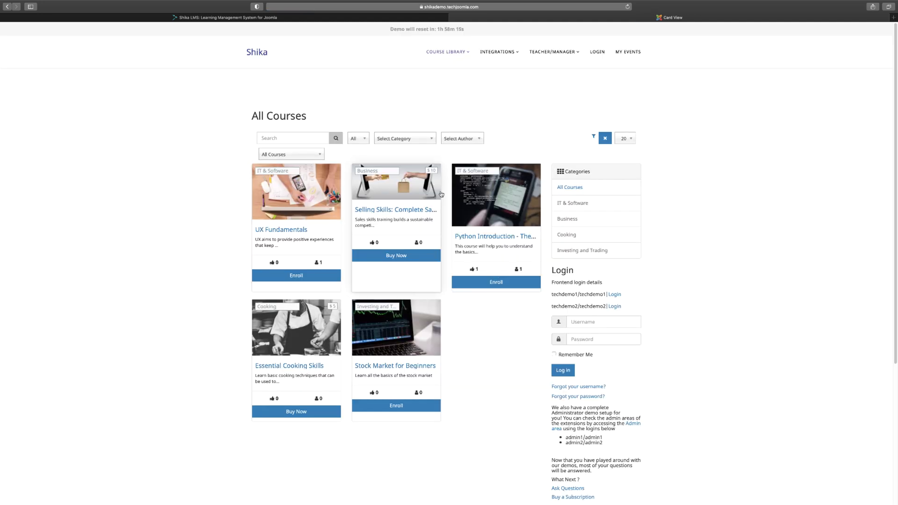
Examine the course search field and the available price, category, and author filter options without applying any.
{"action": "left_click", "coordinate": [311, 141]}
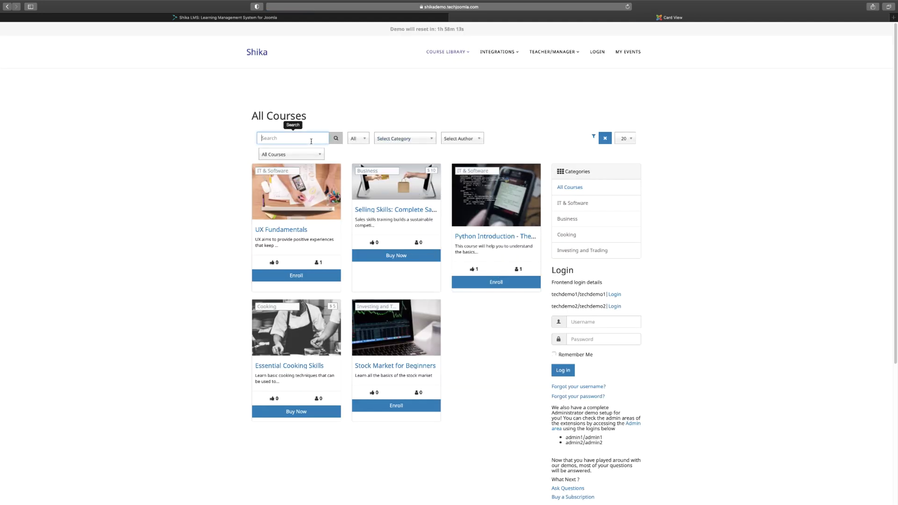
{"action": "left_click", "coordinate": [363, 139]}
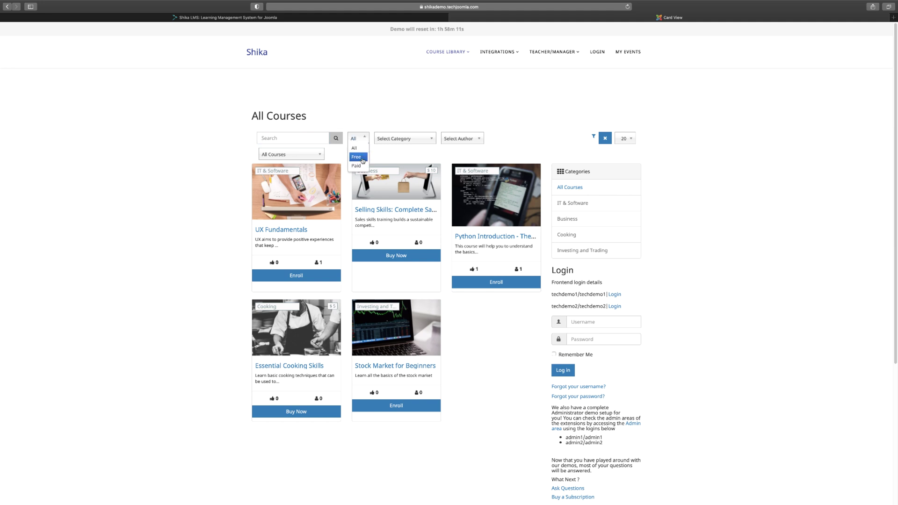
{"action": "left_click", "coordinate": [409, 108]}
{"action": "left_click", "coordinate": [430, 139]}
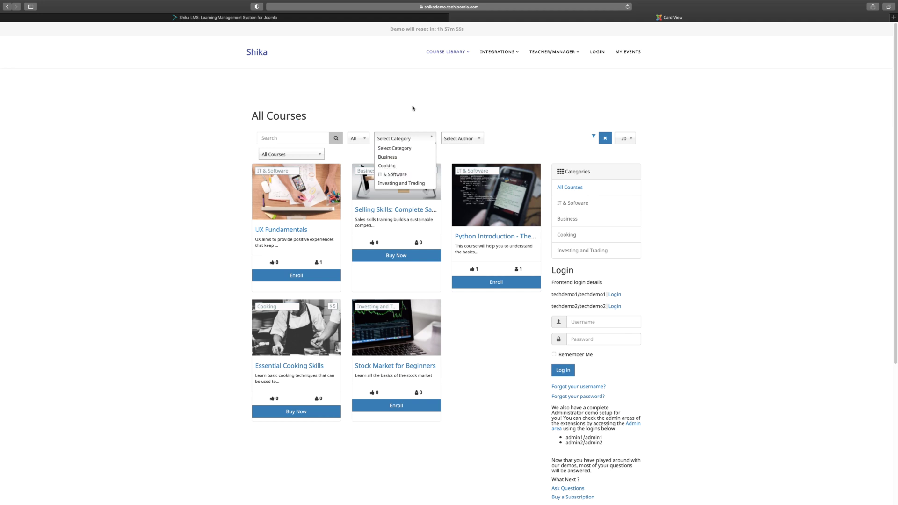
{"action": "left_click", "coordinate": [468, 141]}
{"action": "left_click", "coordinate": [479, 142]}
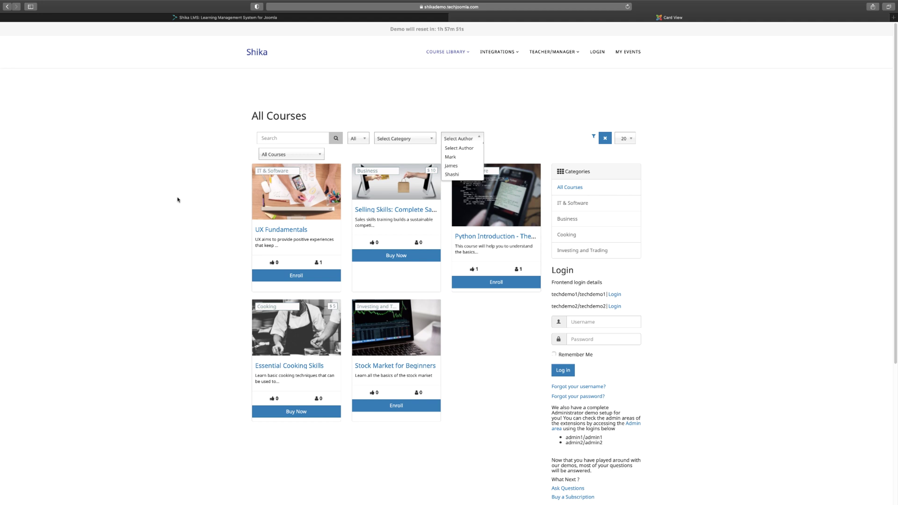
{"action": "left_click", "coordinate": [150, 203]}
Open the UX Fundamentals course and expand its UX Strategy and UX Assessment sections to view their lessons.
{"action": "left_click", "coordinate": [294, 230]}
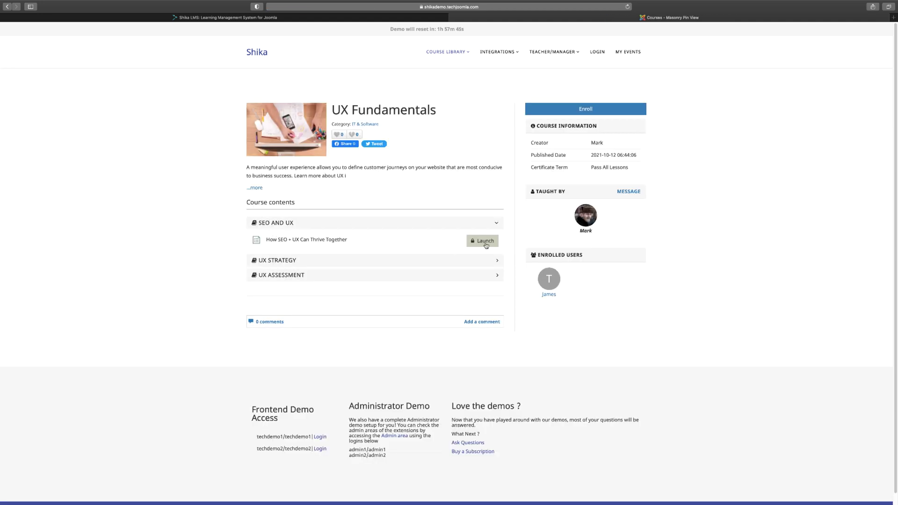
{"action": "left_click", "coordinate": [499, 262]}
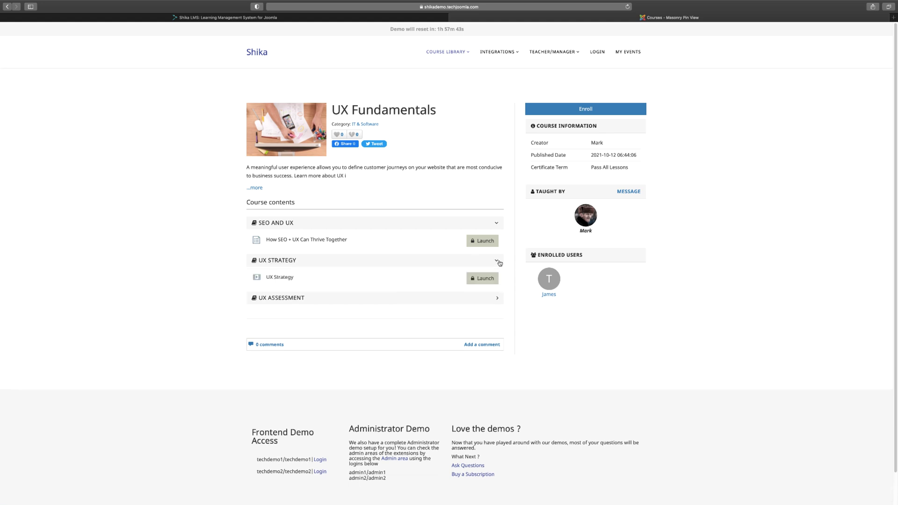
{"action": "left_click", "coordinate": [488, 300]}
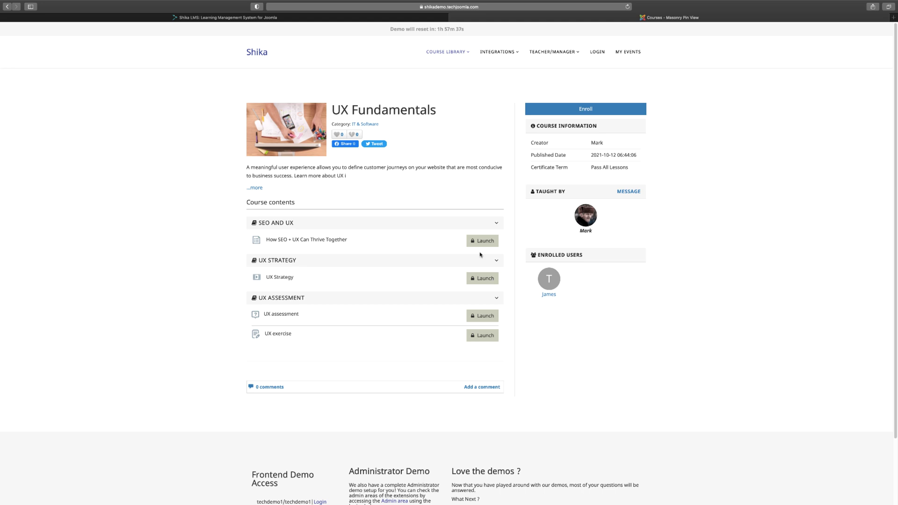
{"action": "scroll", "coordinate": [498, 255], "scroll_direction": "down", "scroll_amount": 2}
{"action": "scroll", "coordinate": [503, 188], "scroll_direction": "up", "scroll_amount": 2}
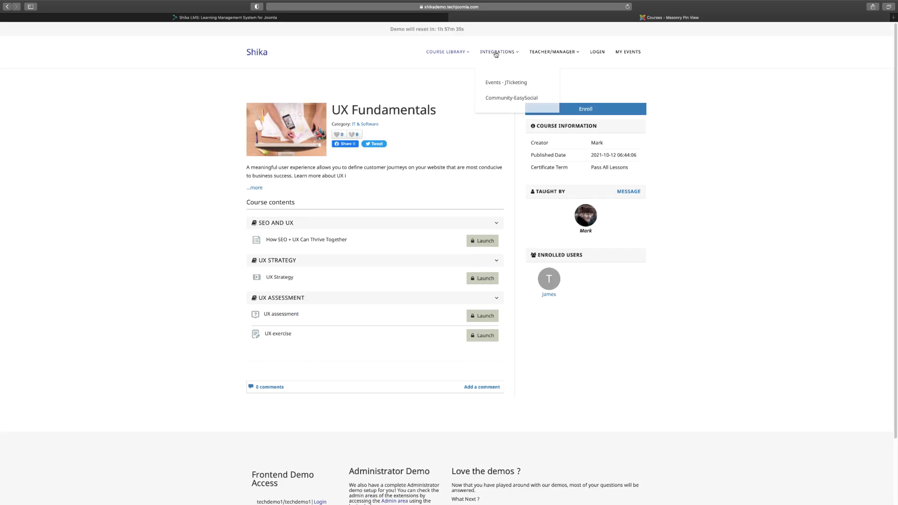
Return to the All Courses page and log in with the first frontend demo account.
{"action": "left_click", "coordinate": [463, 81]}
{"action": "scroll", "coordinate": [587, 274], "scroll_direction": "down", "scroll_amount": 1}
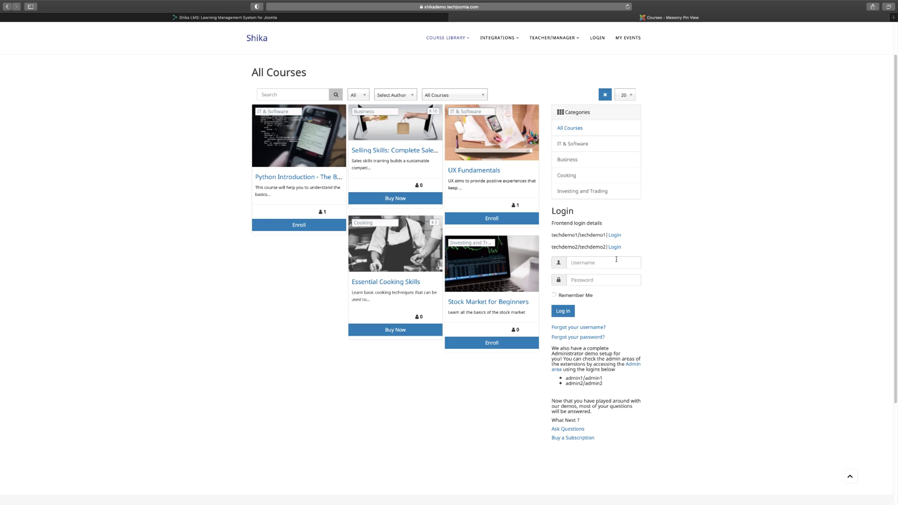
{"action": "left_click", "coordinate": [614, 235]}
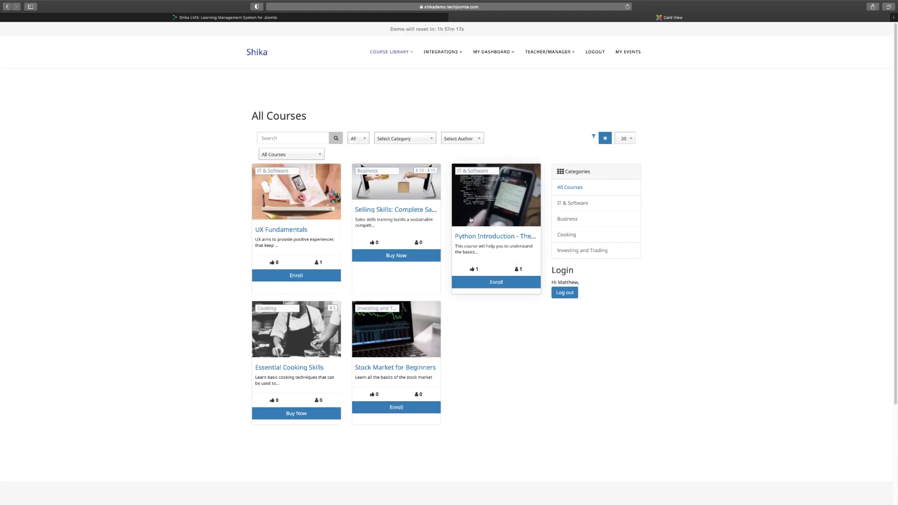
Open the UX Fundamentals course and view its goal-setting dialog without setting a goal.
{"action": "left_click", "coordinate": [288, 233]}
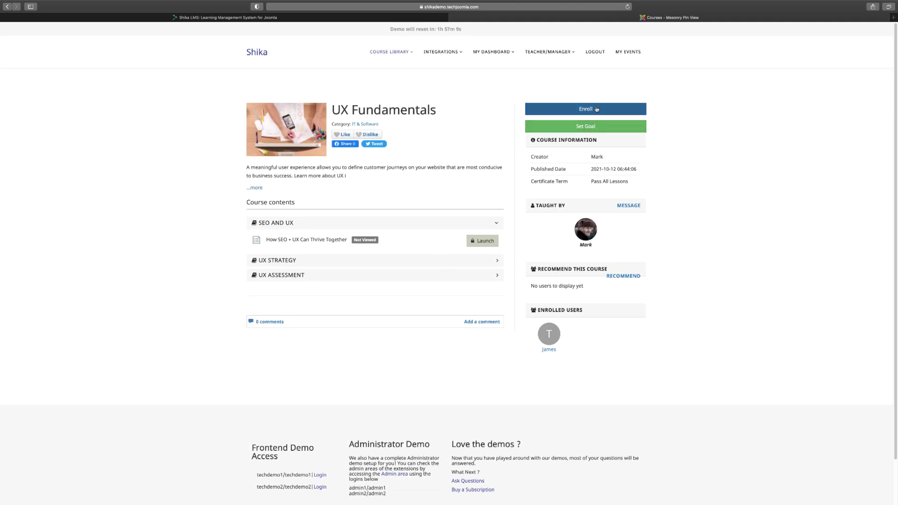
{"action": "left_click", "coordinate": [586, 126]}
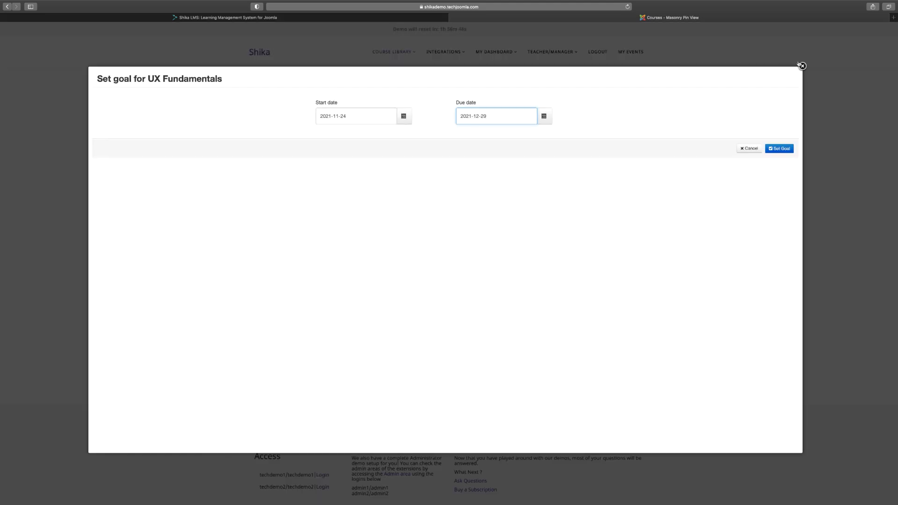
{"action": "left_click", "coordinate": [802, 66]}
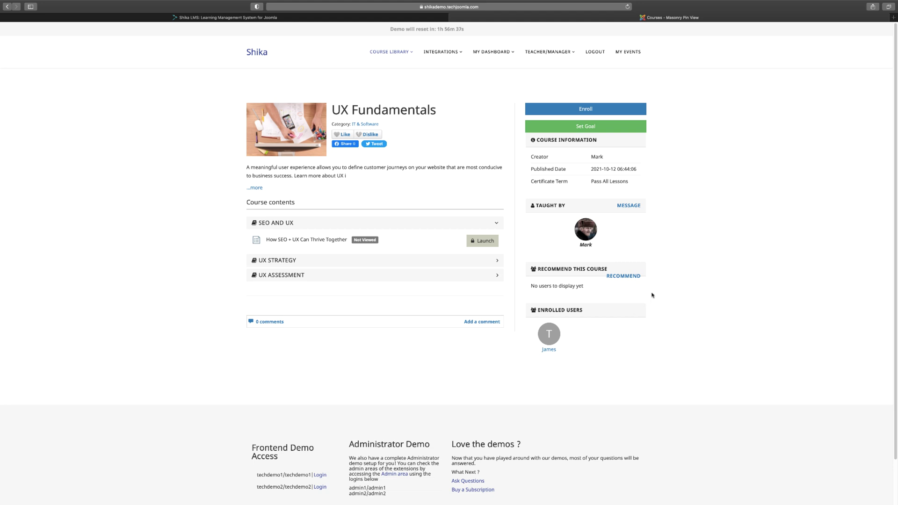
Switch to the second frontend demo account and look through its course library.
{"action": "scroll", "coordinate": [653, 295], "scroll_direction": "down", "scroll_amount": 2}
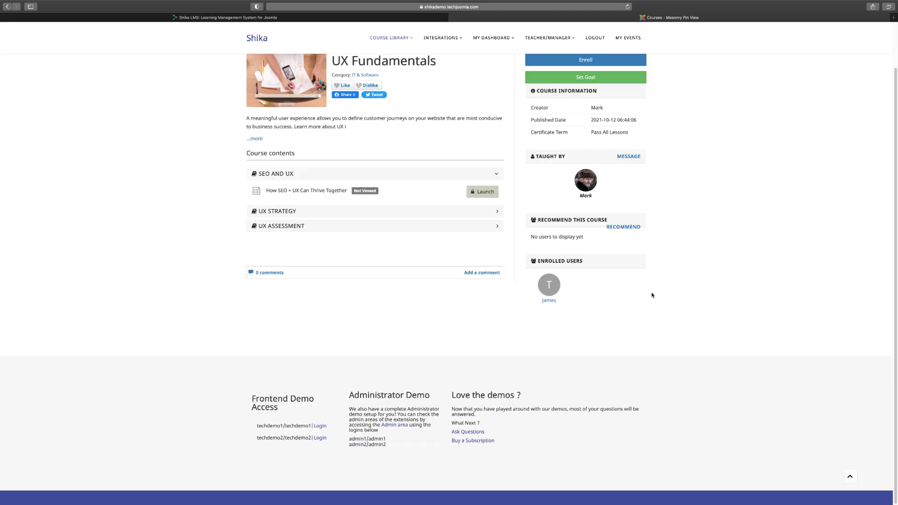
{"action": "left_click", "coordinate": [321, 438]}
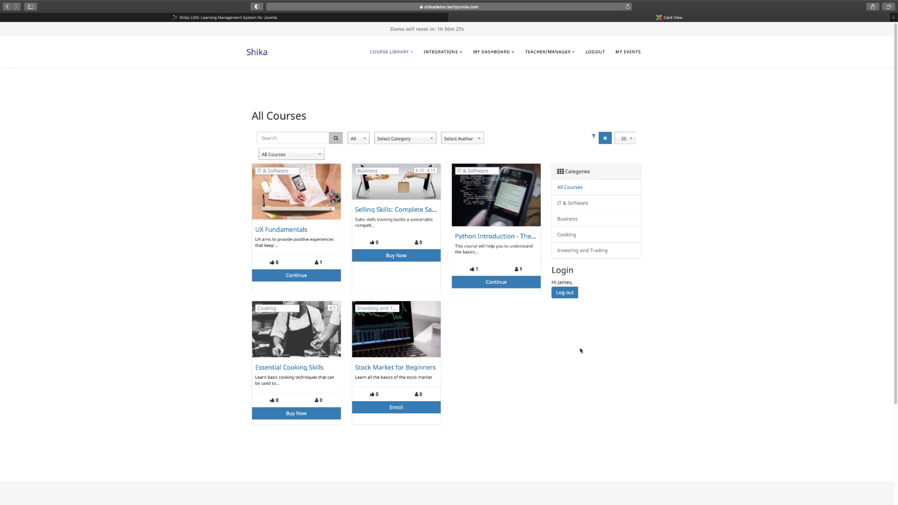
{"action": "scroll", "coordinate": [580, 350], "scroll_direction": "down", "scroll_amount": 3}
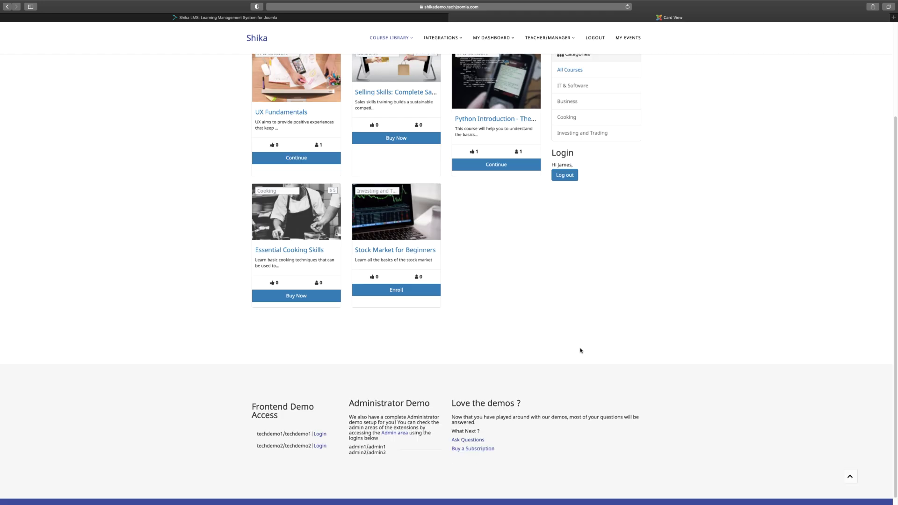
{"action": "scroll", "coordinate": [580, 350], "scroll_direction": "up", "scroll_amount": 3}
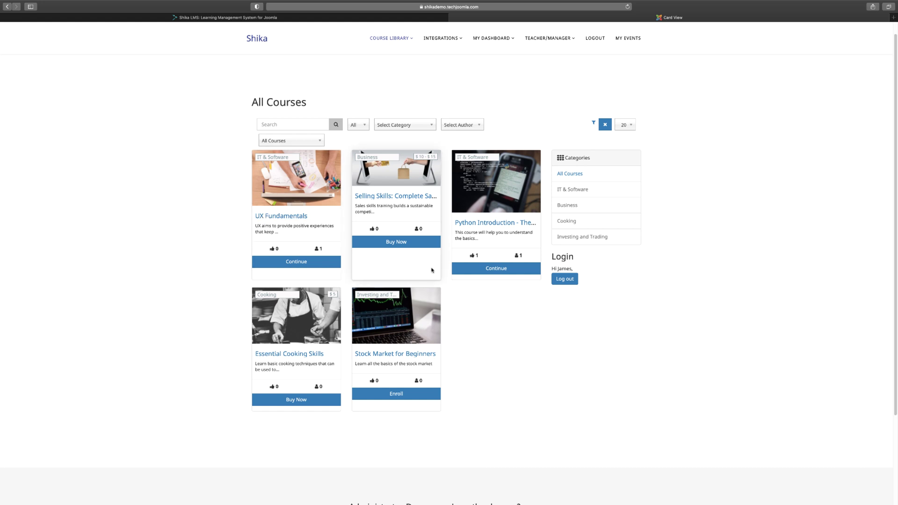
Open the purchase page of the Selling Skills course and view the available access plans without changing the selection.
{"action": "left_click", "coordinate": [406, 242]}
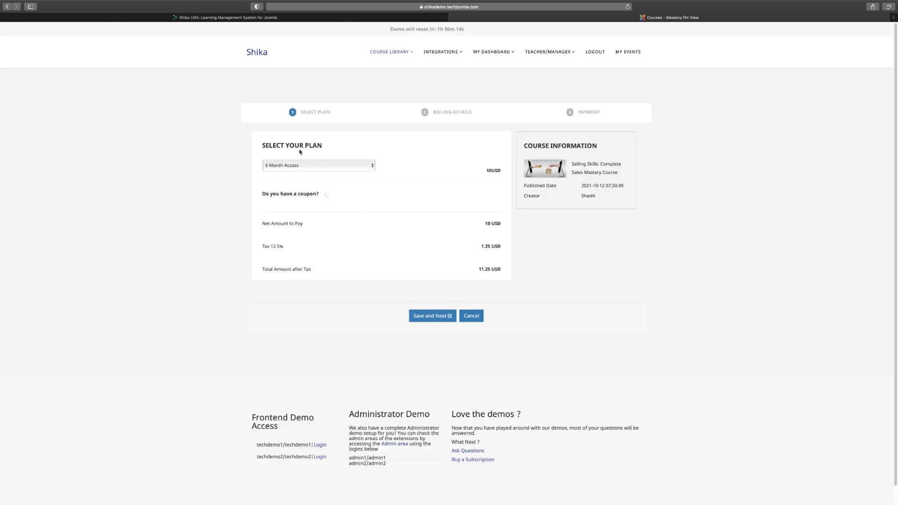
{"action": "left_click", "coordinate": [306, 162]}
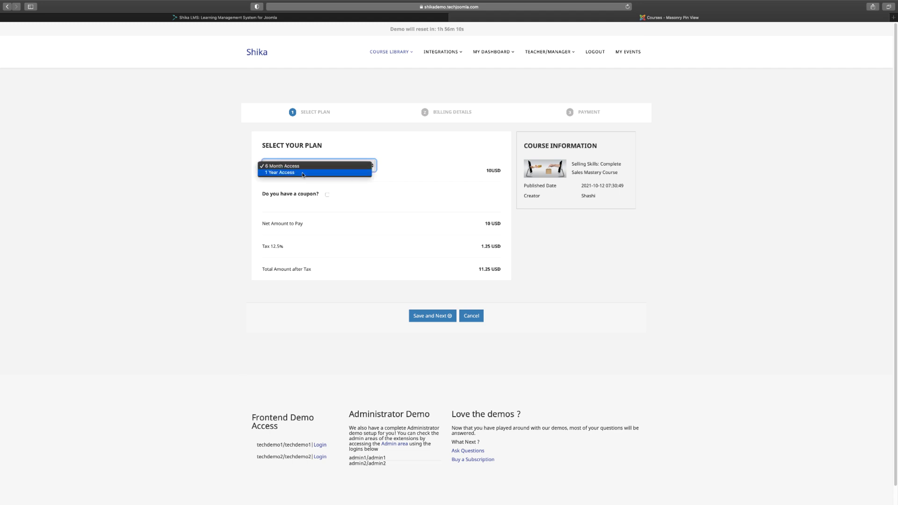
{"action": "left_click", "coordinate": [405, 165]}
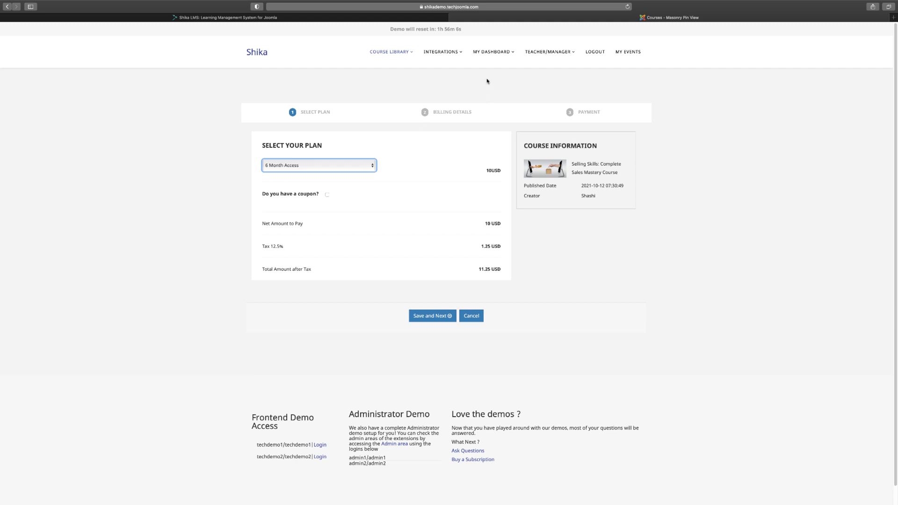
Open My Certificates, examine the Python Introduction course certificate, and return to the certificate list.
{"action": "mouse_move", "coordinate": [503, 59]}
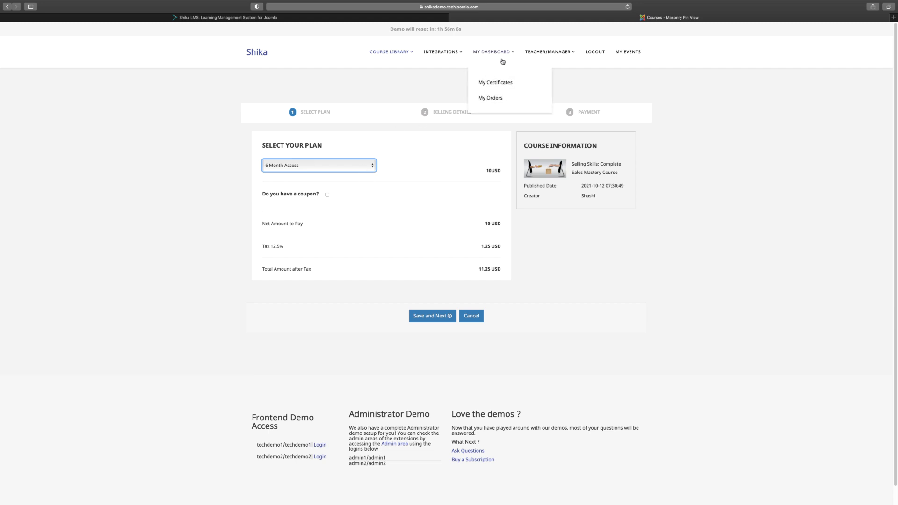
{"action": "left_click", "coordinate": [494, 84]}
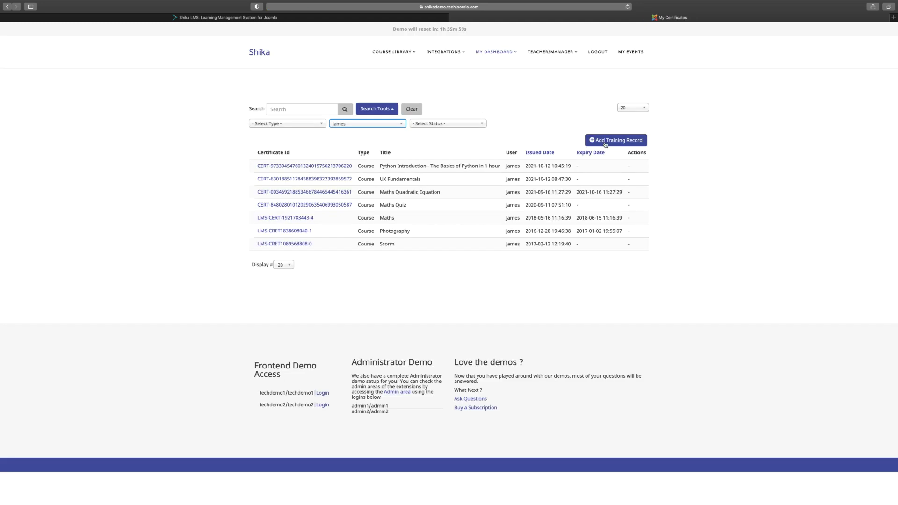
{"action": "left_click", "coordinate": [287, 167]}
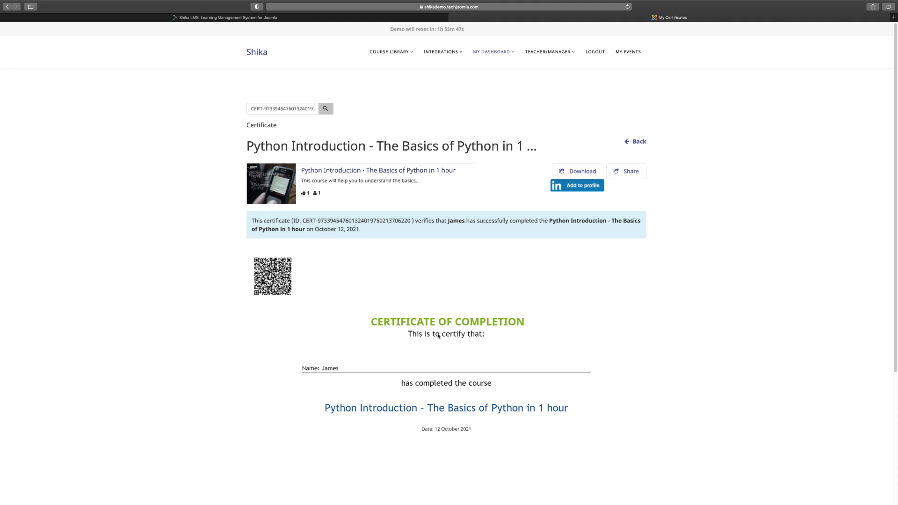
{"action": "scroll", "coordinate": [436, 320], "scroll_direction": "down", "scroll_amount": 3}
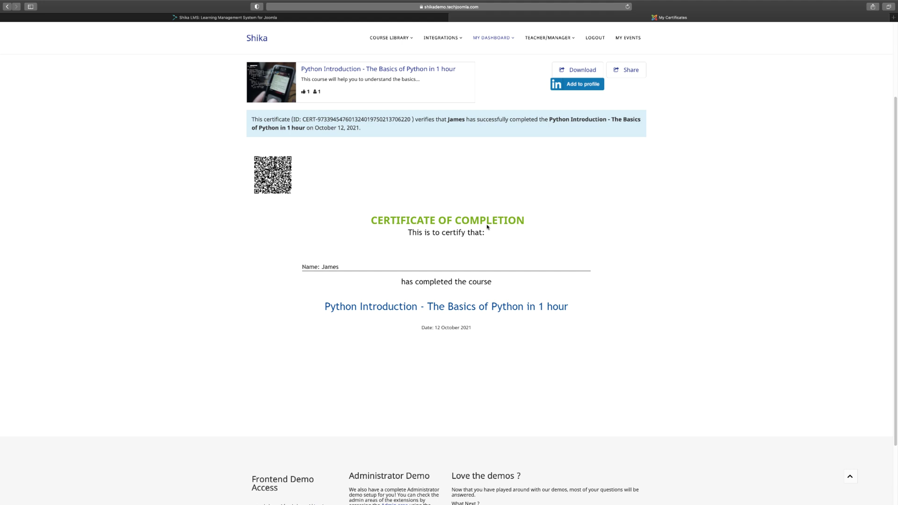
{"action": "scroll", "coordinate": [473, 250], "scroll_direction": "up", "scroll_amount": 3}
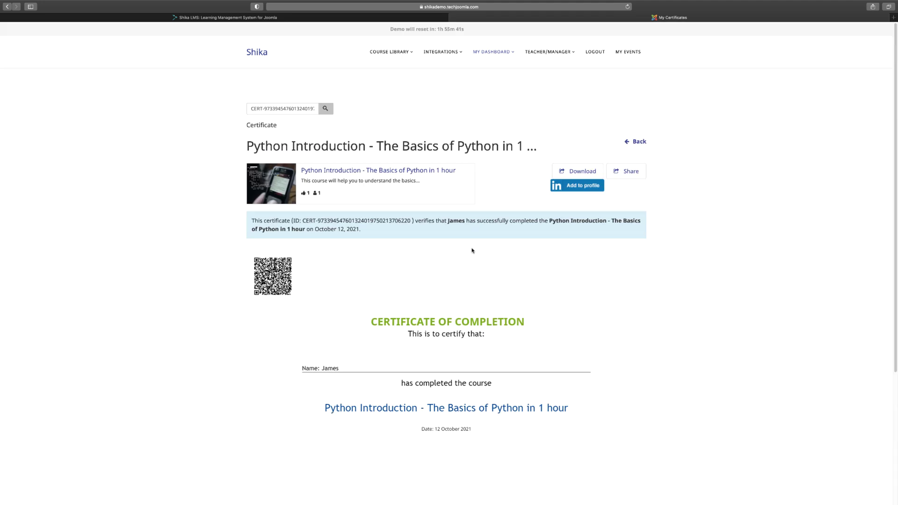
{"action": "mouse_move", "coordinate": [512, 53]}
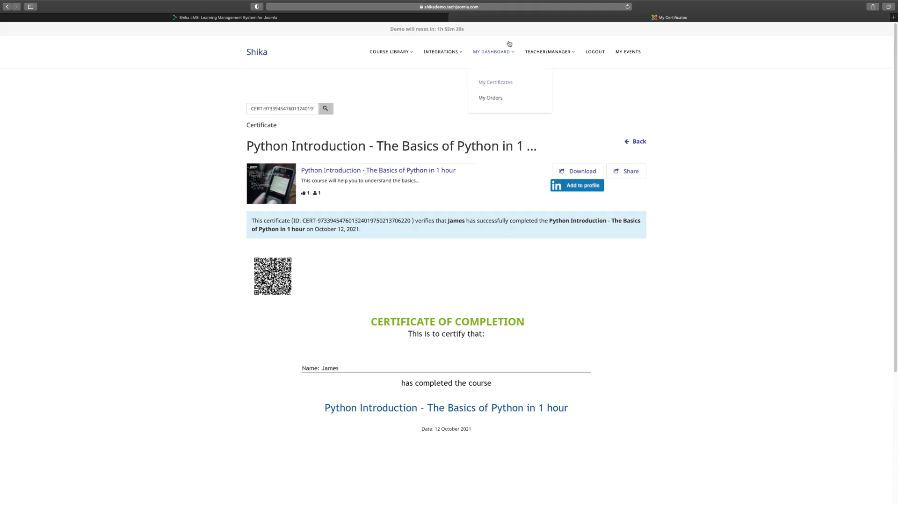
{"action": "left_click", "coordinate": [492, 83]}
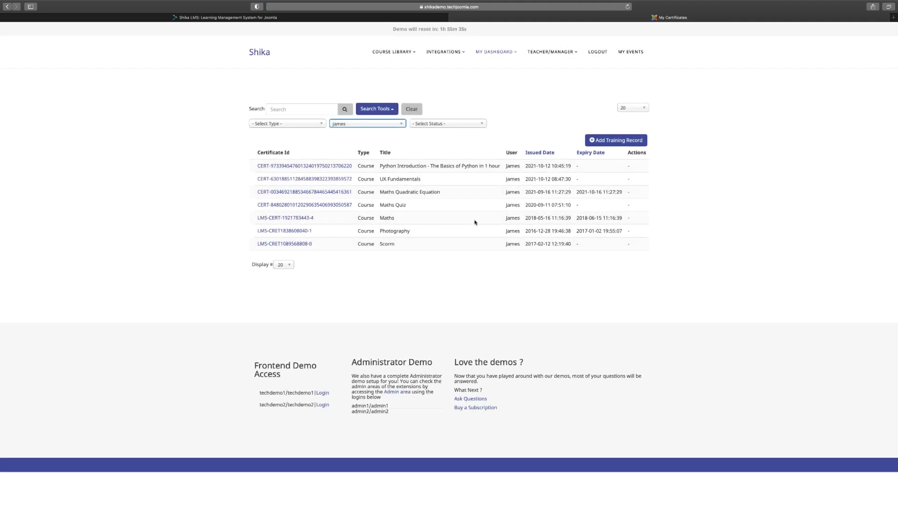
Open the Assess Students page and review the assessments table down to its last row.
{"action": "mouse_move", "coordinate": [560, 64]}
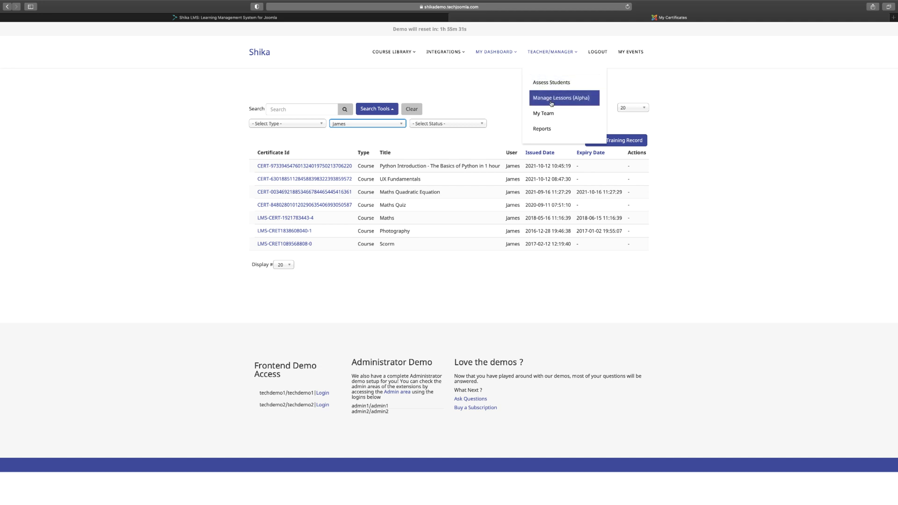
{"action": "left_click", "coordinate": [557, 84]}
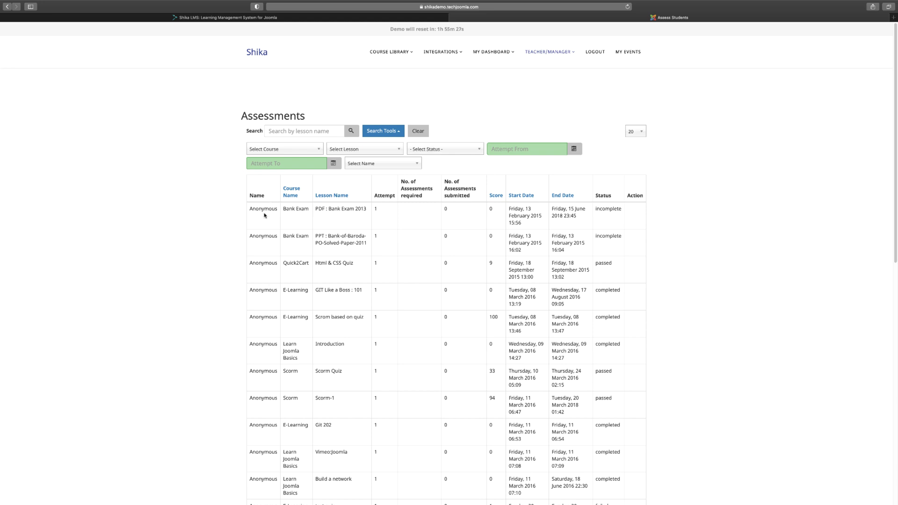
{"action": "scroll", "coordinate": [267, 218], "scroll_direction": "down", "scroll_amount": 1}
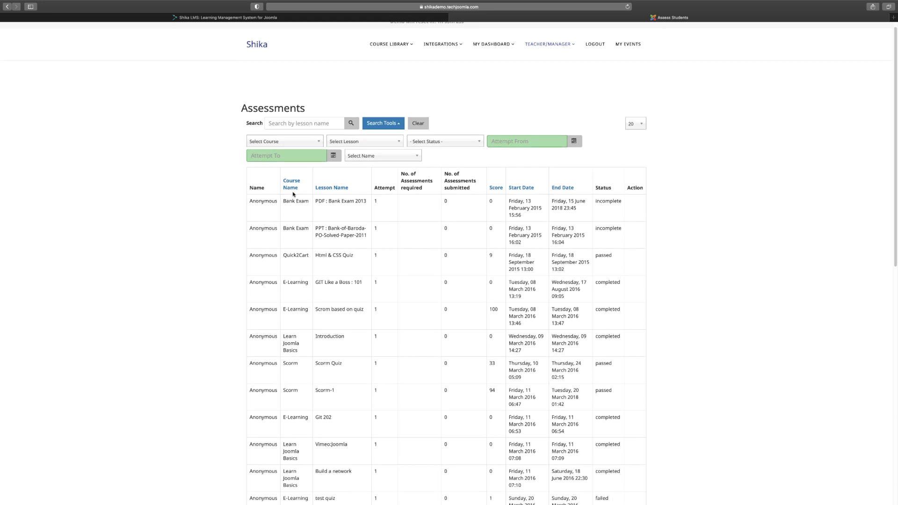
{"action": "scroll", "coordinate": [294, 215], "scroll_direction": "down", "scroll_amount": 5}
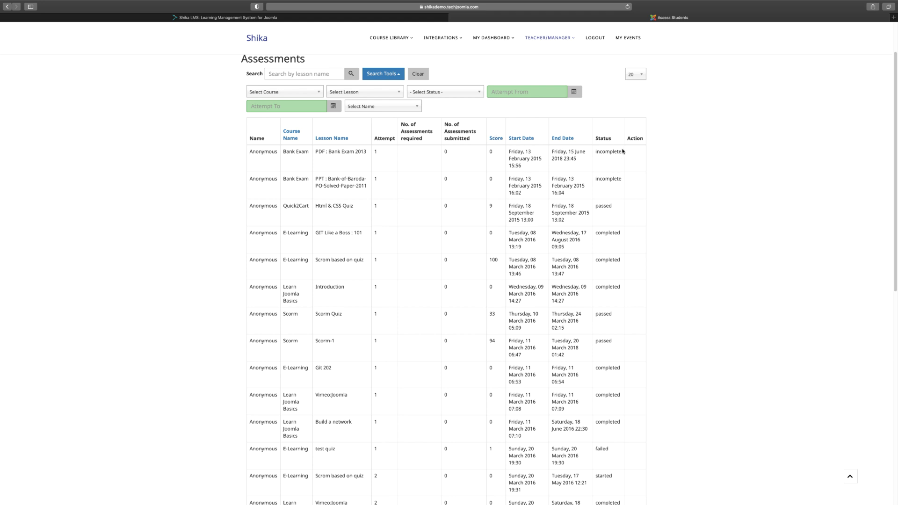
{"action": "scroll", "coordinate": [642, 317], "scroll_direction": "down", "scroll_amount": 10}
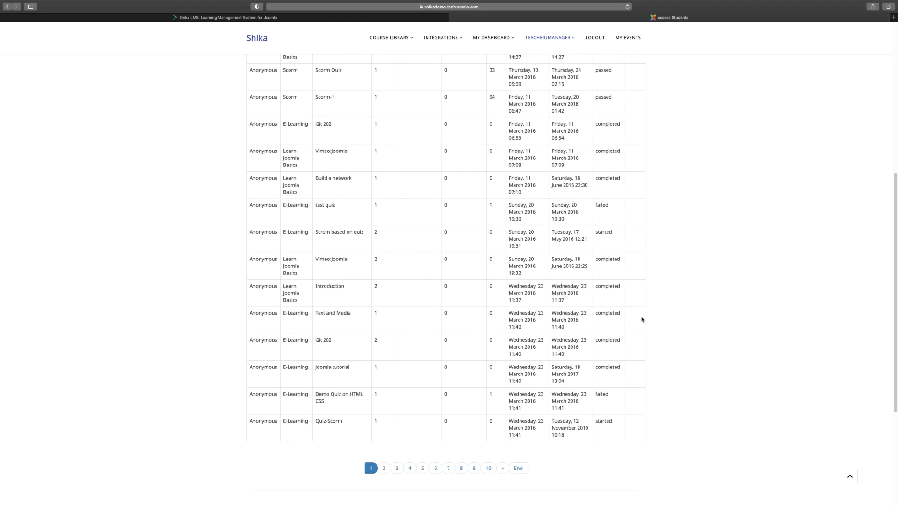
{"action": "scroll", "coordinate": [642, 320], "scroll_direction": "up", "scroll_amount": 5}
{"action": "scroll", "coordinate": [643, 320], "scroll_direction": "up", "scroll_amount": 4}
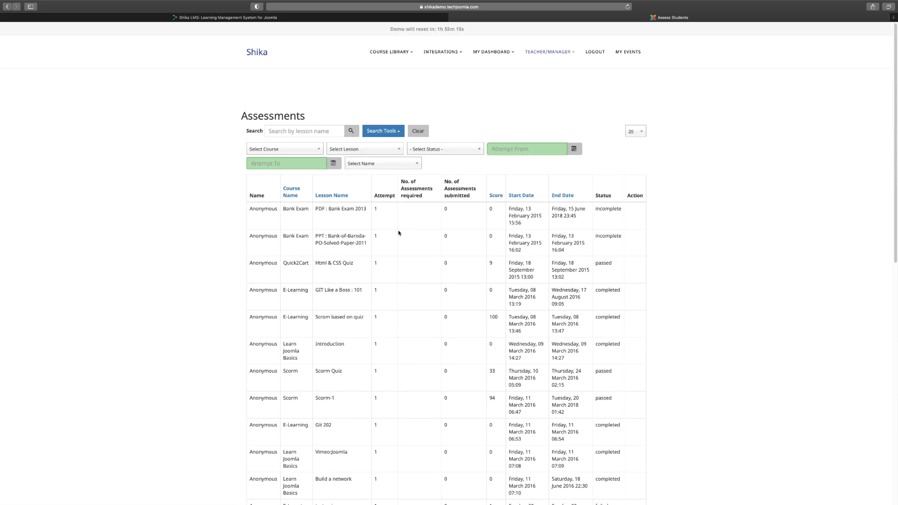
Browse the lesson filter options and set the assessments' course filter to HTML5 For Beginner.
{"action": "left_click", "coordinate": [373, 150]}
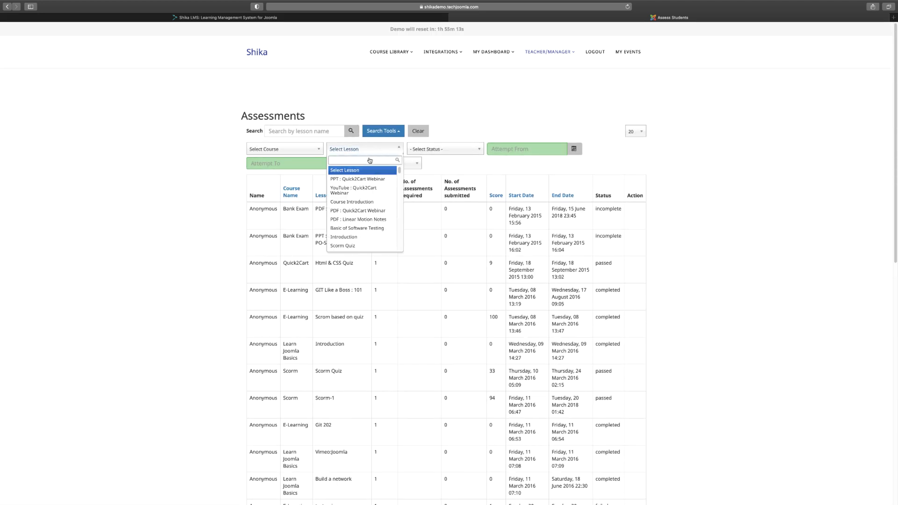
{"action": "left_click_drag", "start_coordinate": [400, 171], "coordinate": [401, 189]}
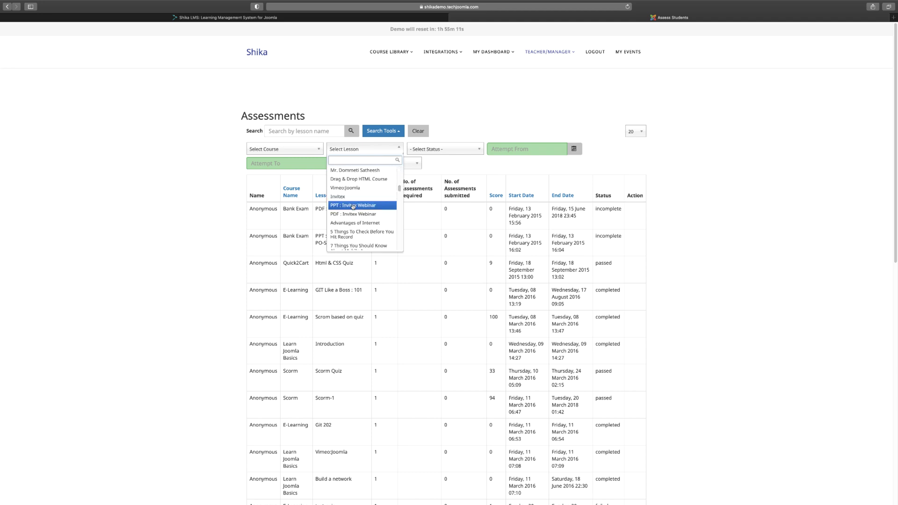
{"action": "left_click", "coordinate": [310, 149]}
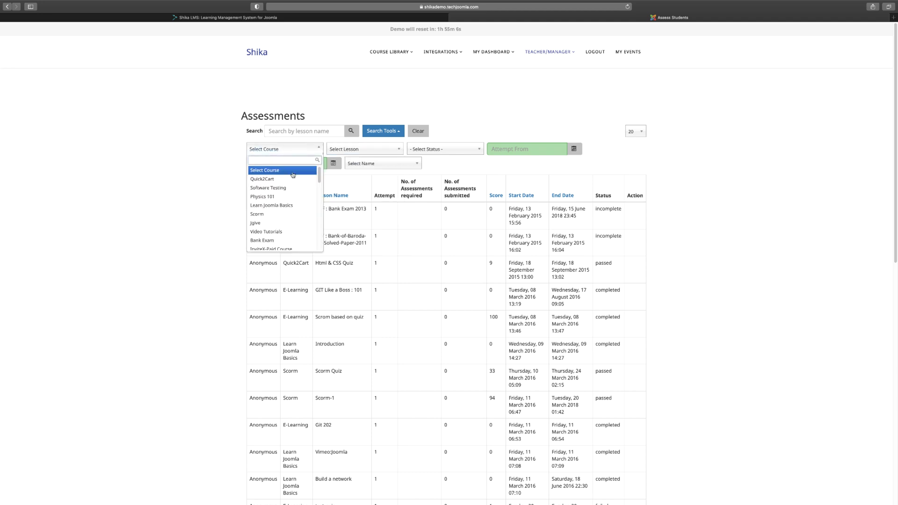
{"action": "scroll", "coordinate": [288, 207], "scroll_direction": "down", "scroll_amount": 5}
{"action": "left_click", "coordinate": [289, 205]}
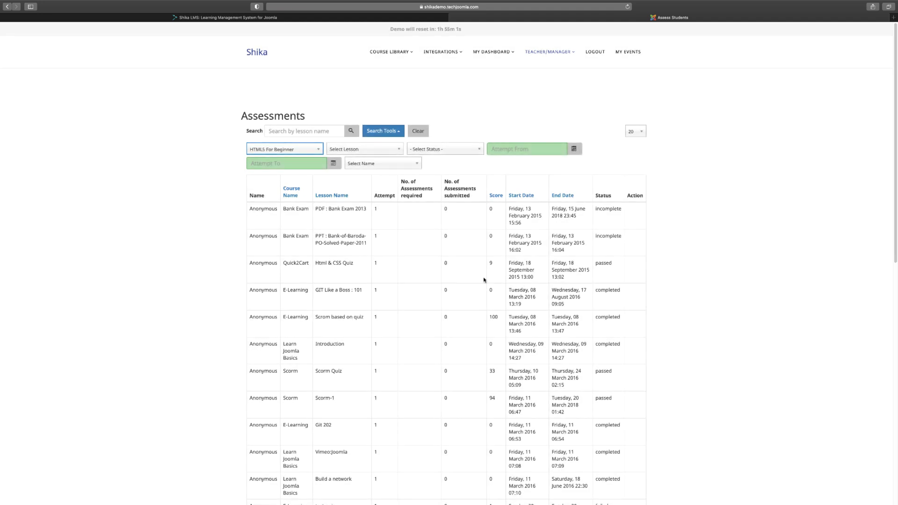
{"action": "scroll", "coordinate": [479, 276], "scroll_direction": "down", "scroll_amount": 15}
{"action": "scroll", "coordinate": [480, 276], "scroll_direction": "up", "scroll_amount": 15}
Visit the Manage Lessons (Alpha) page and view the My Team hierarchy list.
{"action": "mouse_move", "coordinate": [562, 52]}
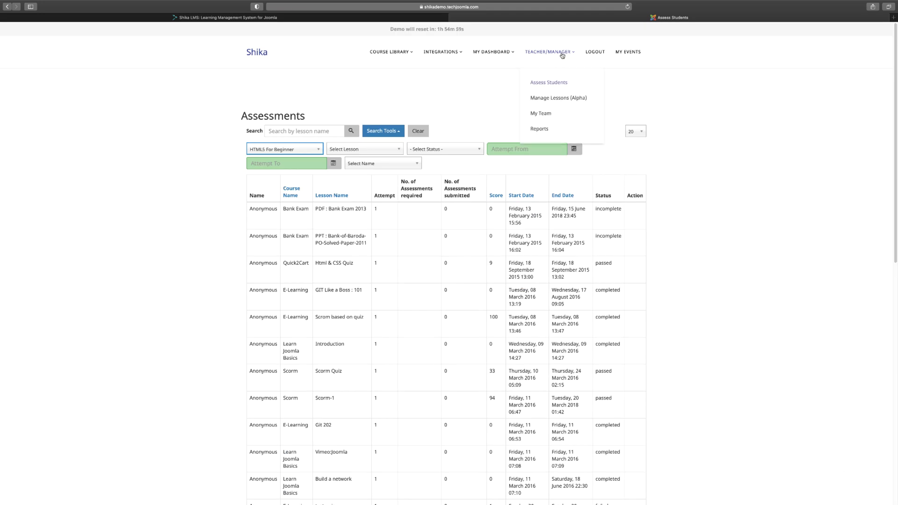
{"action": "left_click", "coordinate": [551, 101]}
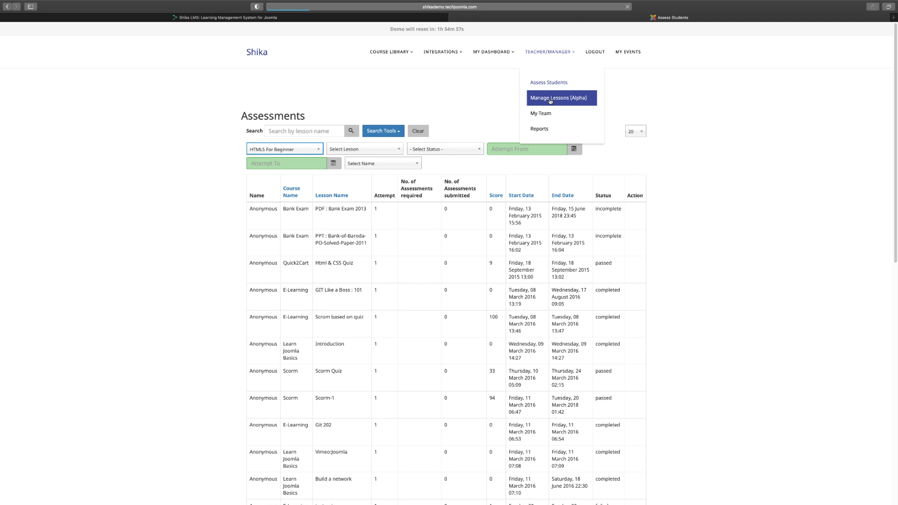
{"action": "mouse_move", "coordinate": [546, 55]}
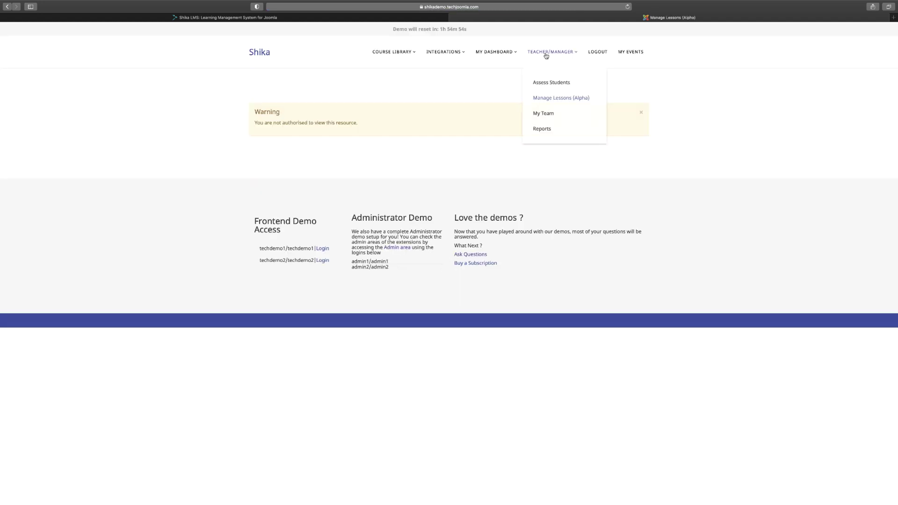
{"action": "left_click", "coordinate": [544, 112]}
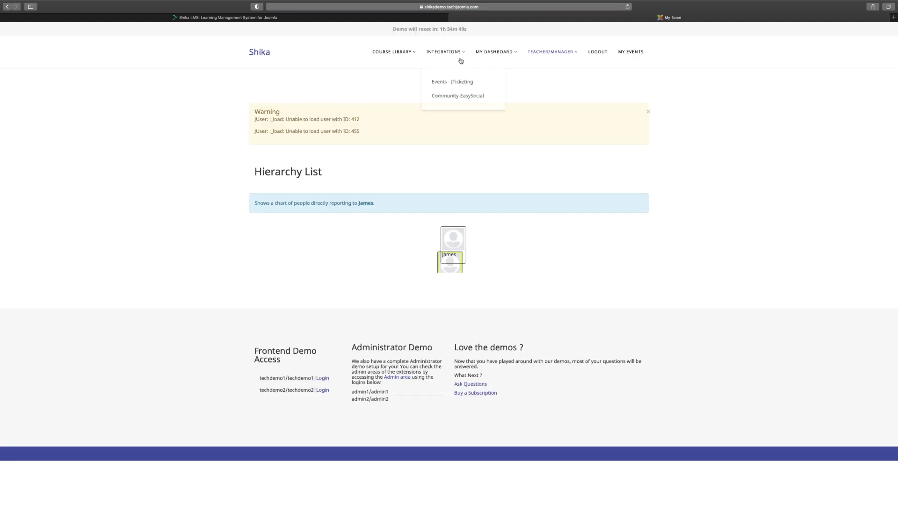
Return to My Certificates and go to the demo's Joomla administrator area.
{"action": "mouse_move", "coordinate": [503, 56]}
{"action": "left_click", "coordinate": [499, 79]}
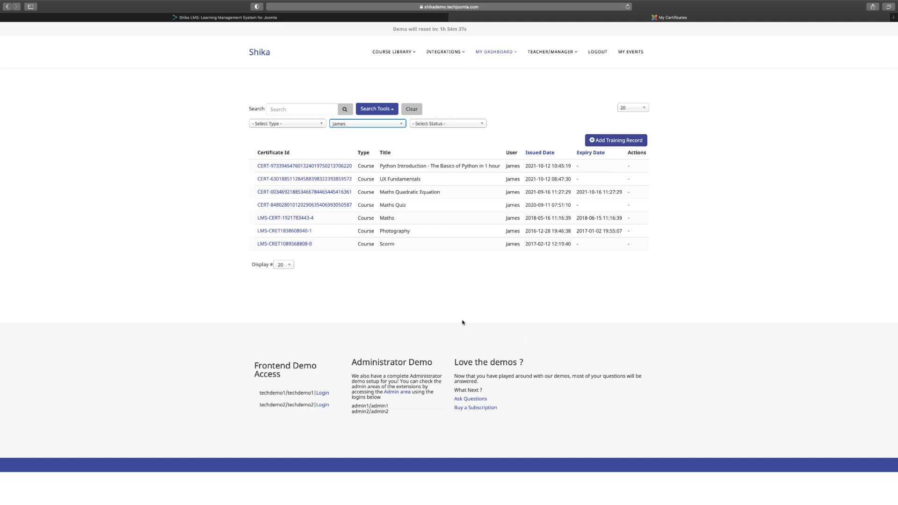
{"action": "left_click", "coordinate": [398, 393]}
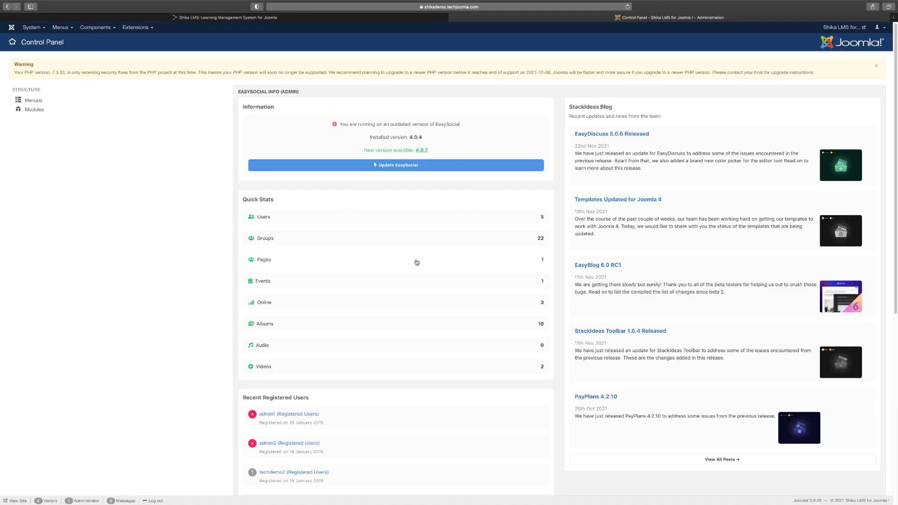
Look over the control panel's statistics, users and articles, and open the Shika component's dashboard.
{"action": "scroll", "coordinate": [393, 327], "scroll_direction": "down", "scroll_amount": 7}
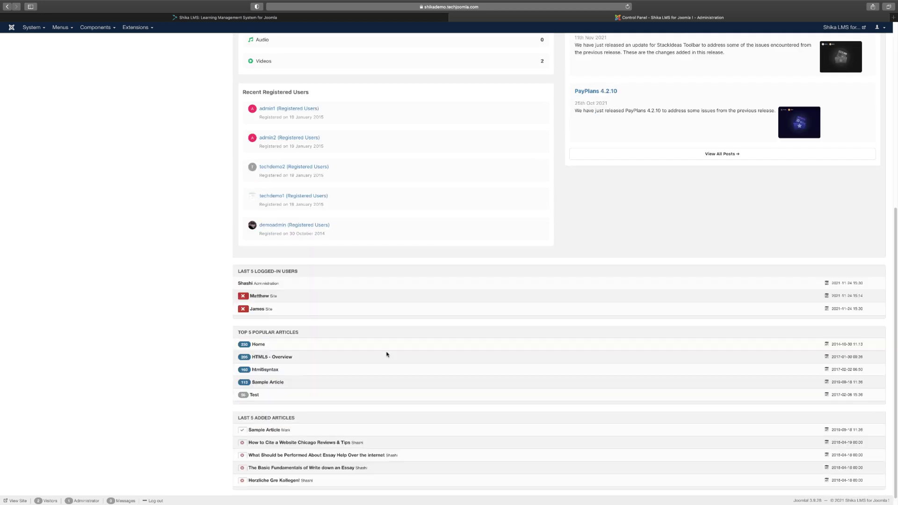
{"action": "scroll", "coordinate": [387, 354], "scroll_direction": "up", "scroll_amount": 7}
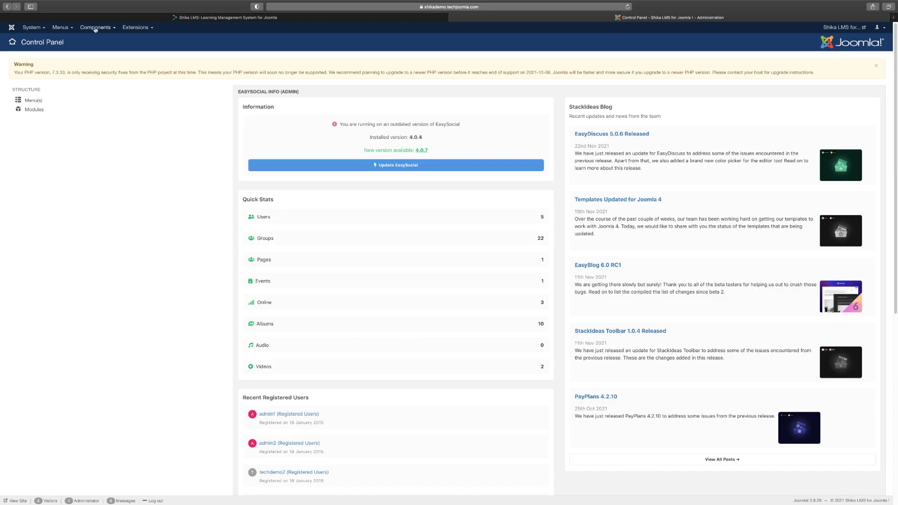
{"action": "left_click", "coordinate": [95, 29]}
{"action": "mouse_move", "coordinate": [116, 98]}
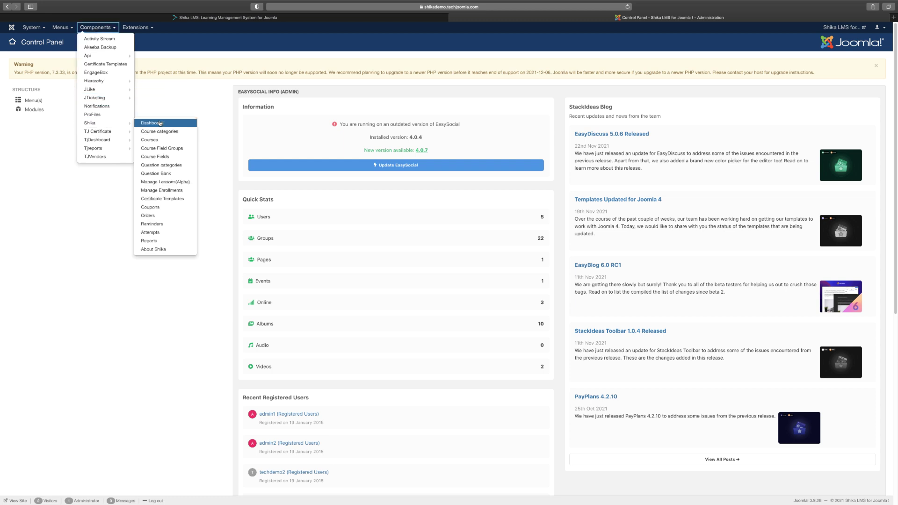
{"action": "left_click", "coordinate": [117, 124]}
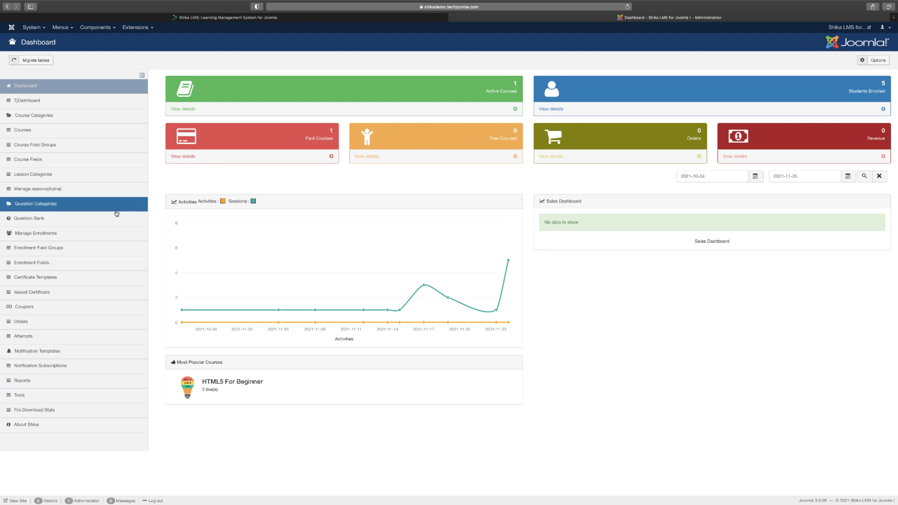
View the Course Categories list and the Courses list in the Shika administration.
{"action": "left_click", "coordinate": [33, 114]}
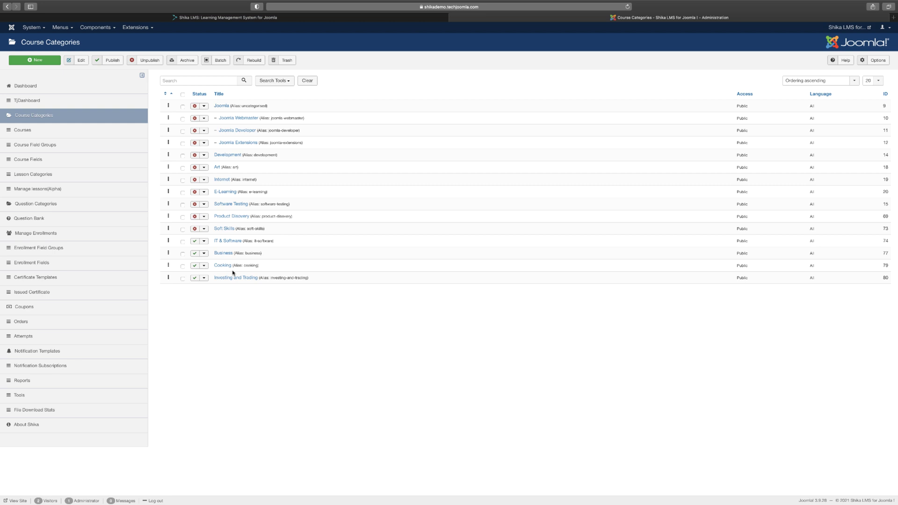
{"action": "left_click", "coordinate": [23, 130]}
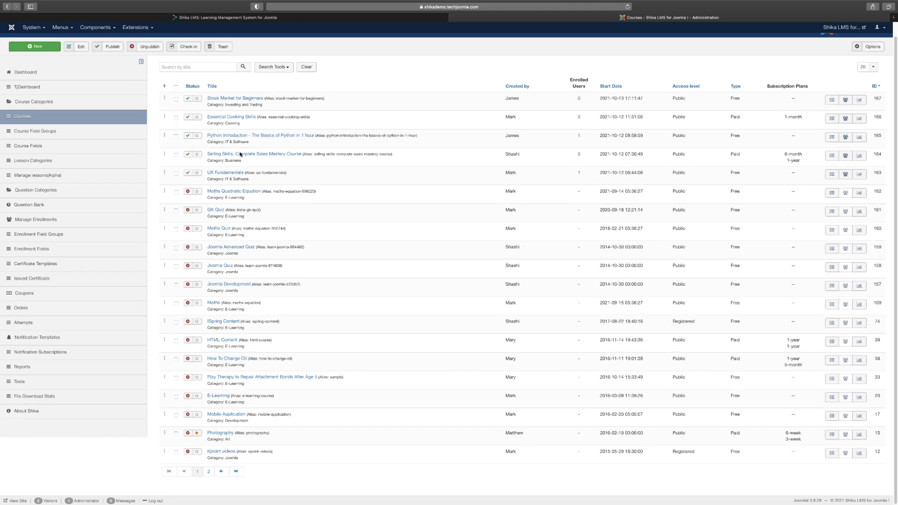
Open a blank new course form and review its main fields, including the Certificate Term options.
{"action": "left_click", "coordinate": [41, 60]}
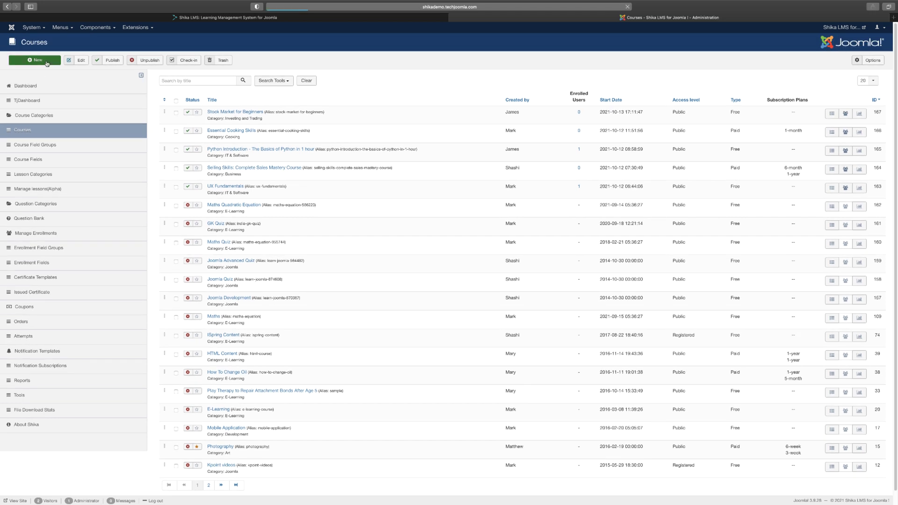
{"action": "scroll", "coordinate": [159, 287], "scroll_direction": "down", "scroll_amount": 3}
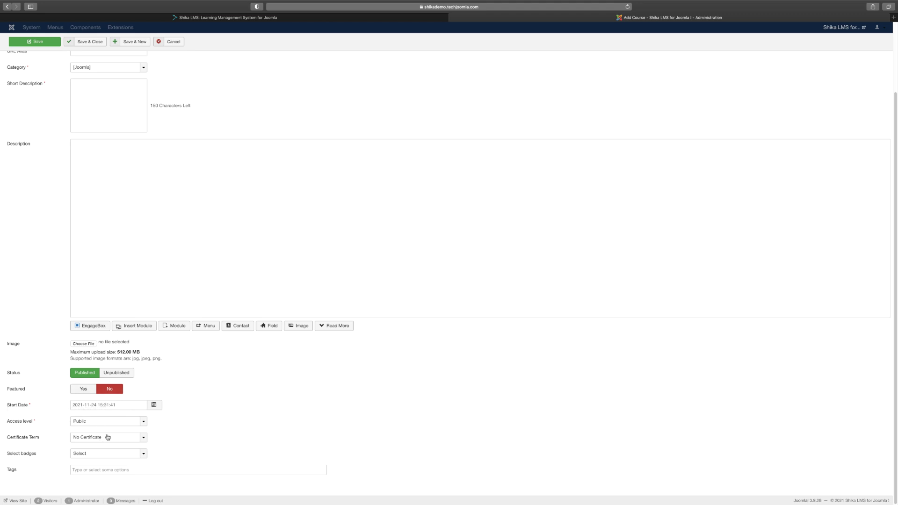
{"action": "left_click", "coordinate": [82, 437]}
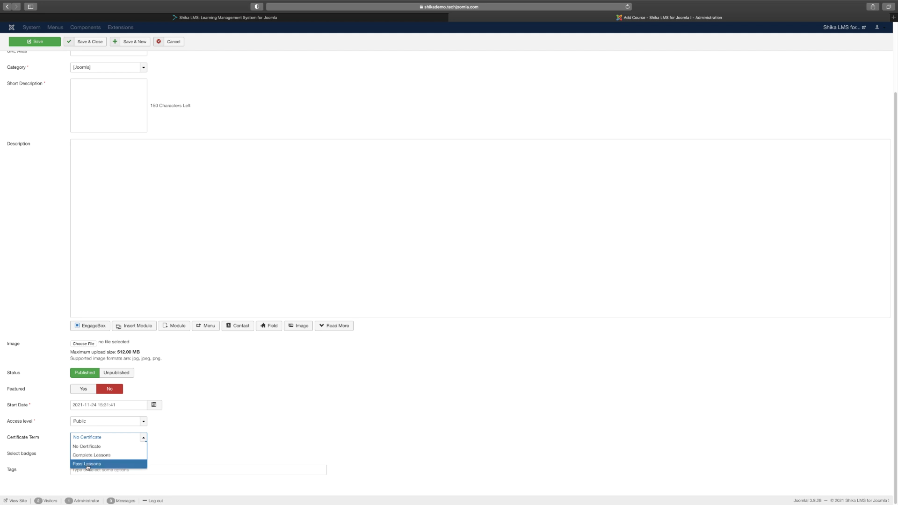
{"action": "scroll", "coordinate": [204, 416], "scroll_direction": "up", "scroll_amount": 3}
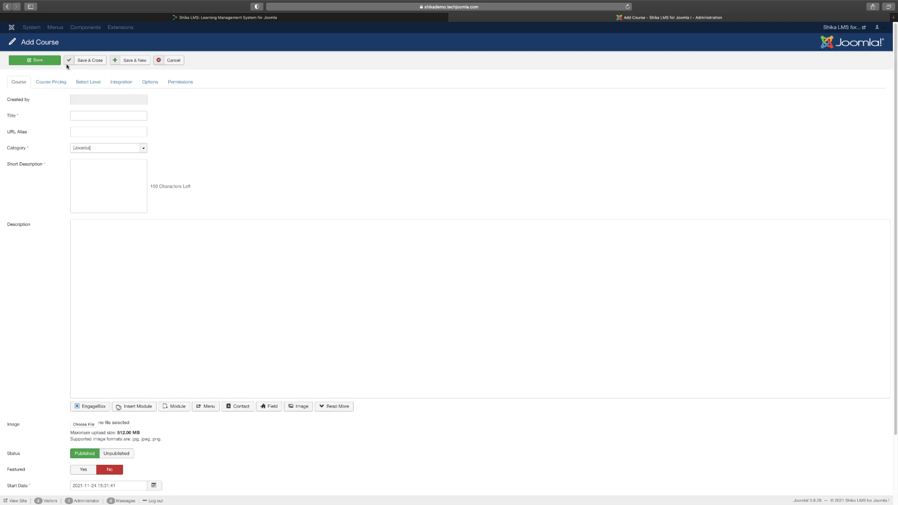
Review the new course's Course Pricing, Select Level, Integration and Options settings, and cancel the form.
{"action": "left_click", "coordinate": [55, 82]}
{"action": "left_click", "coordinate": [83, 83]}
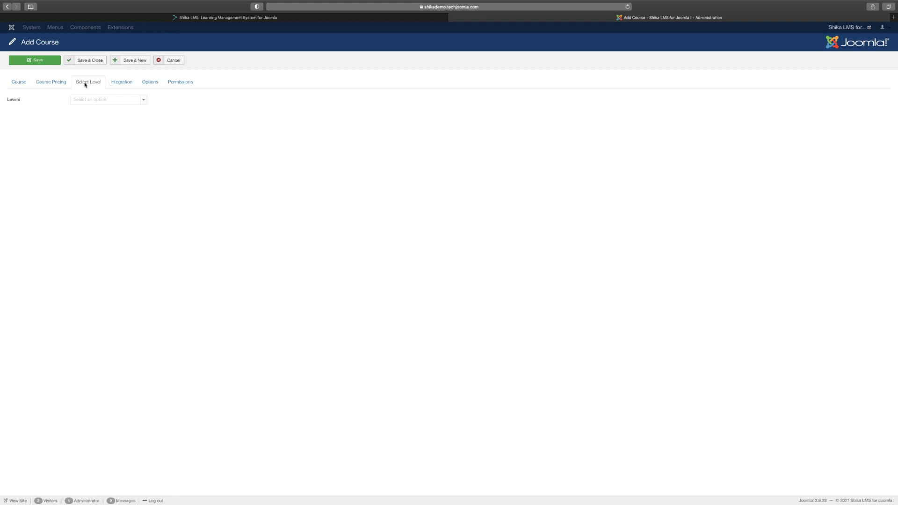
{"action": "left_click", "coordinate": [124, 82]}
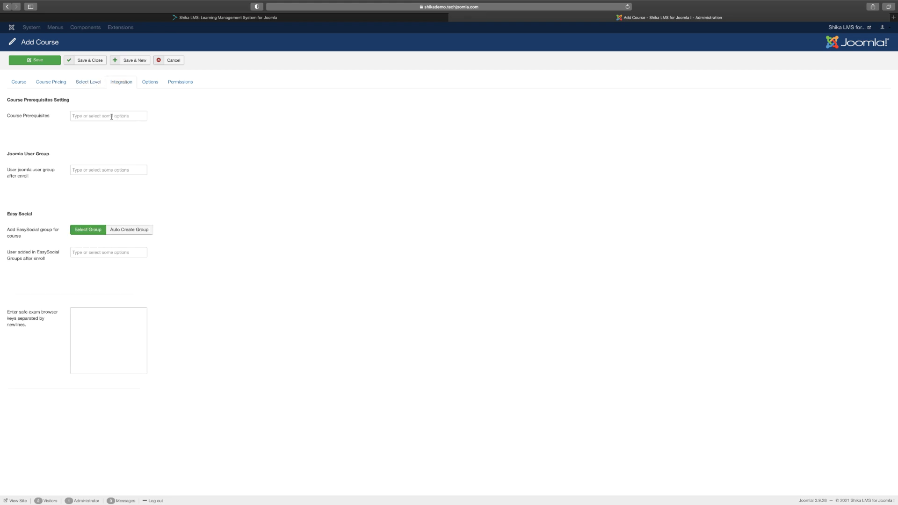
{"action": "left_click", "coordinate": [150, 82]}
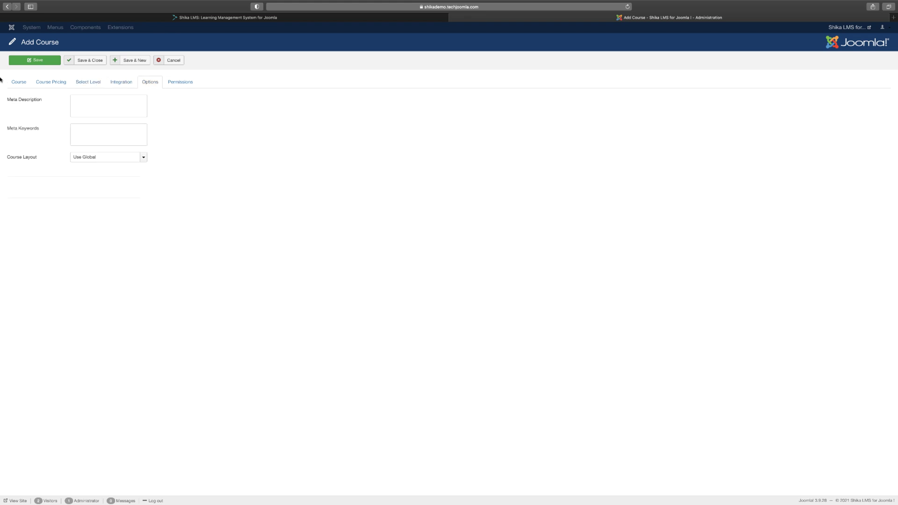
{"action": "left_click", "coordinate": [181, 59]}
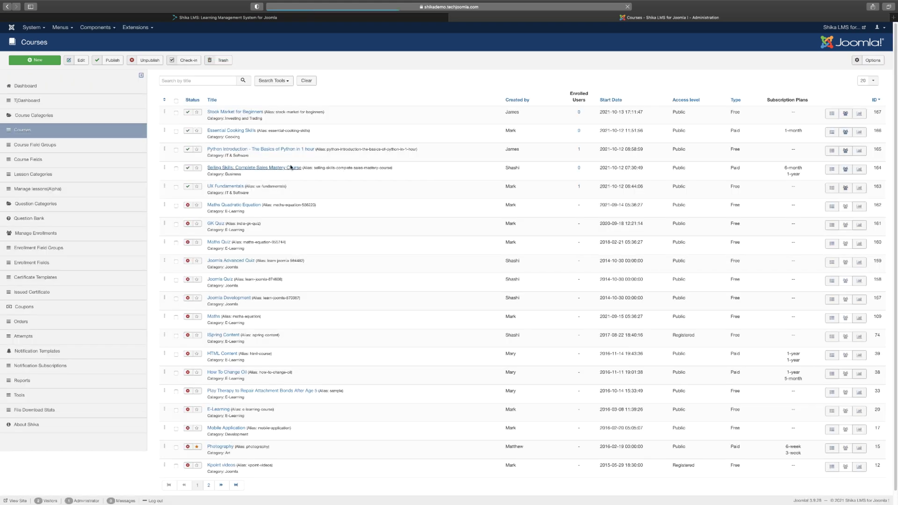
Visit the Course Field Groups, Course Fields and Lesson Categories lists in turn.
{"action": "left_click", "coordinate": [44, 147]}
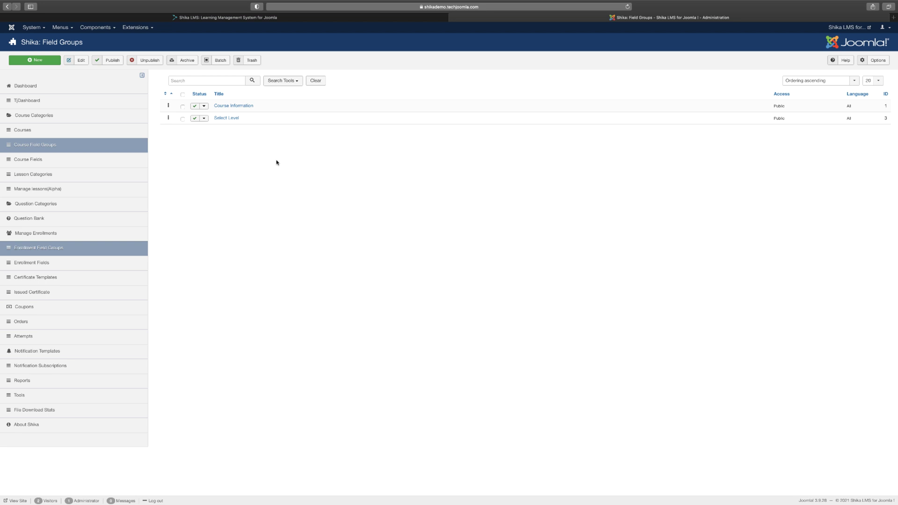
{"action": "left_click", "coordinate": [58, 162]}
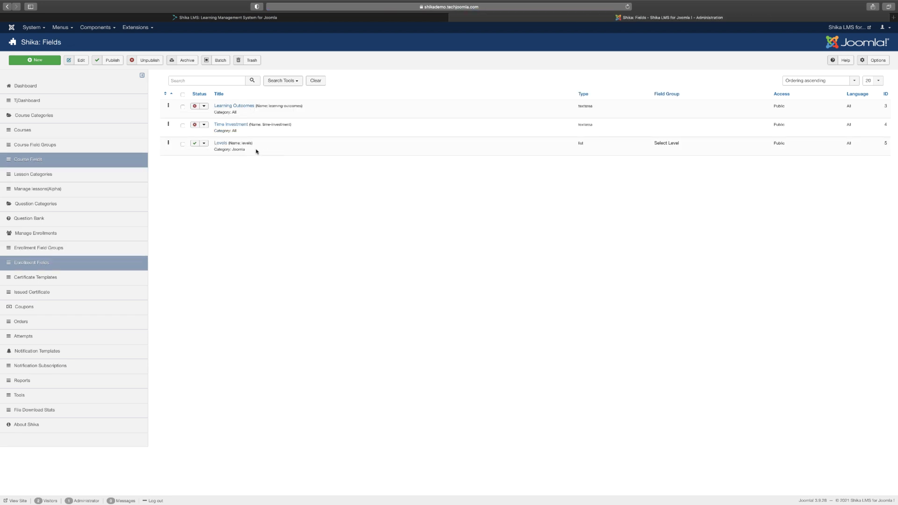
{"action": "left_click", "coordinate": [53, 175]}
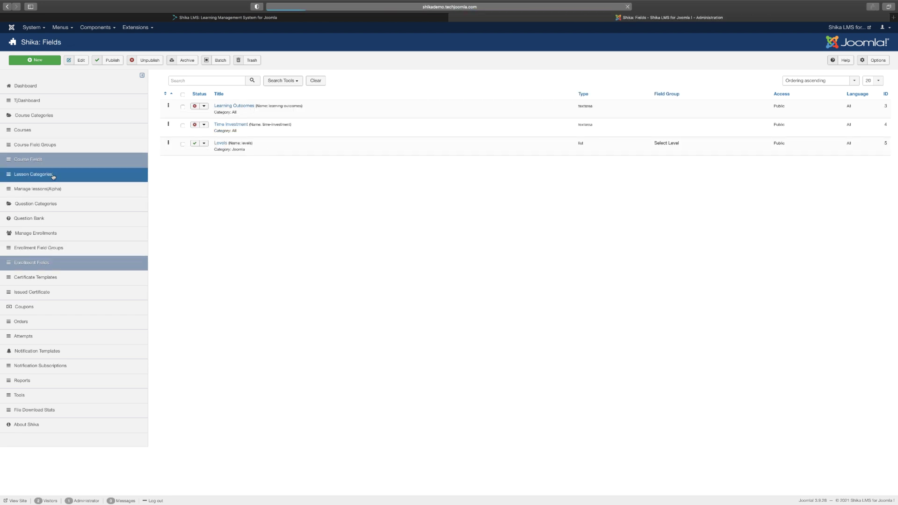
Open a blank new lesson category form to look over its fields, and cancel it.
{"action": "left_click", "coordinate": [45, 61]}
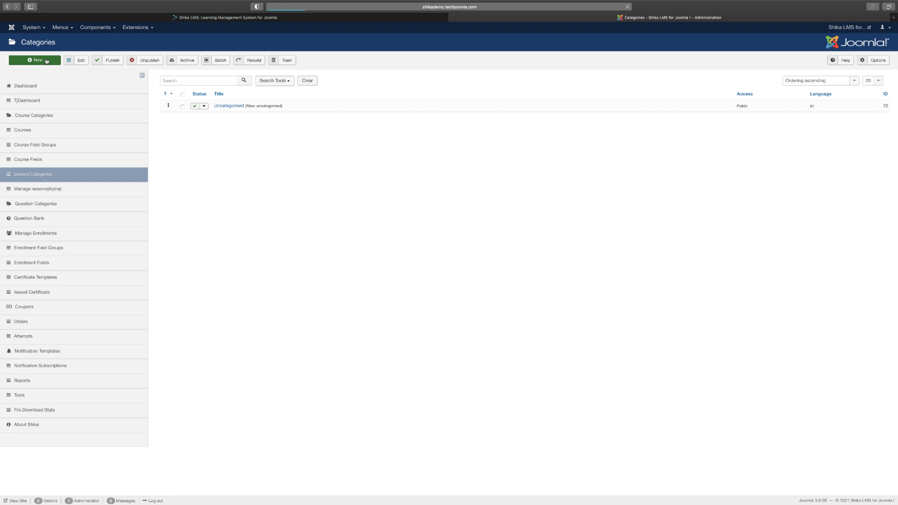
{"action": "left_click", "coordinate": [235, 229]}
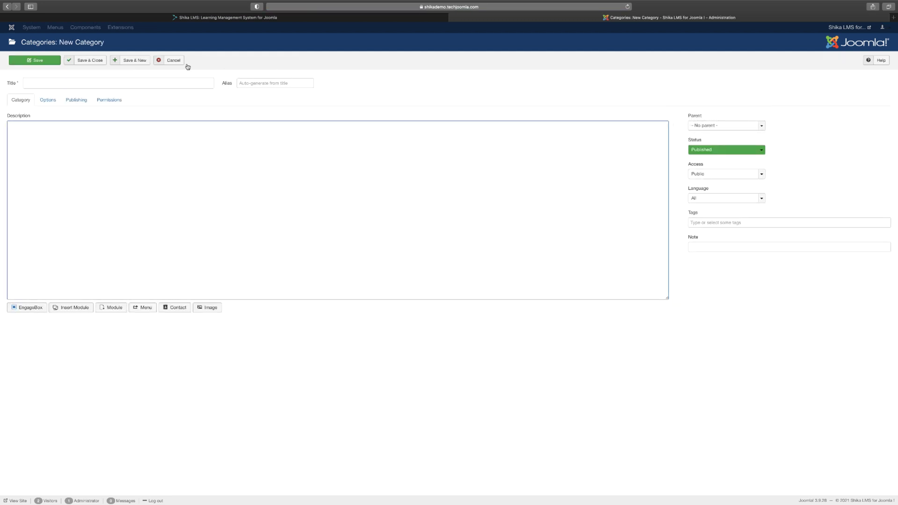
{"action": "left_click", "coordinate": [172, 62]}
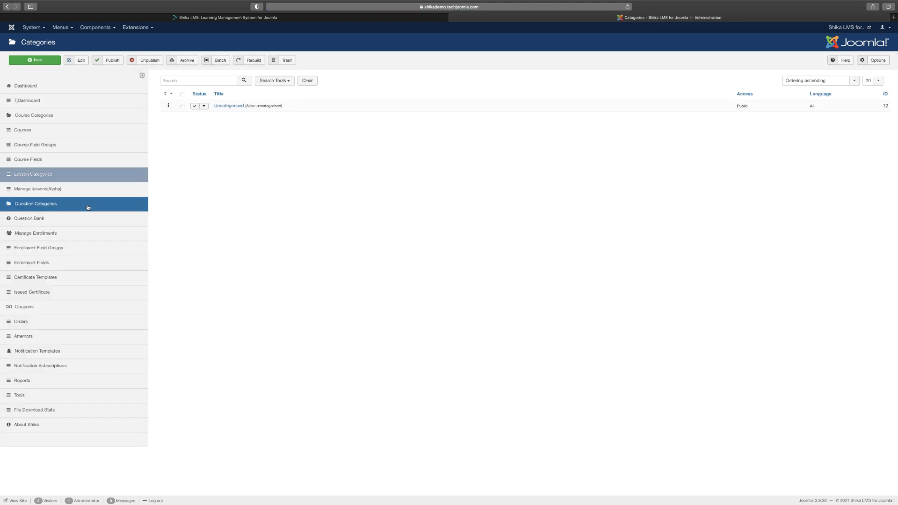
Go to Manage Lessons (Alpha) and start creating a lesson of the Video / Audio type.
{"action": "left_click", "coordinate": [59, 192]}
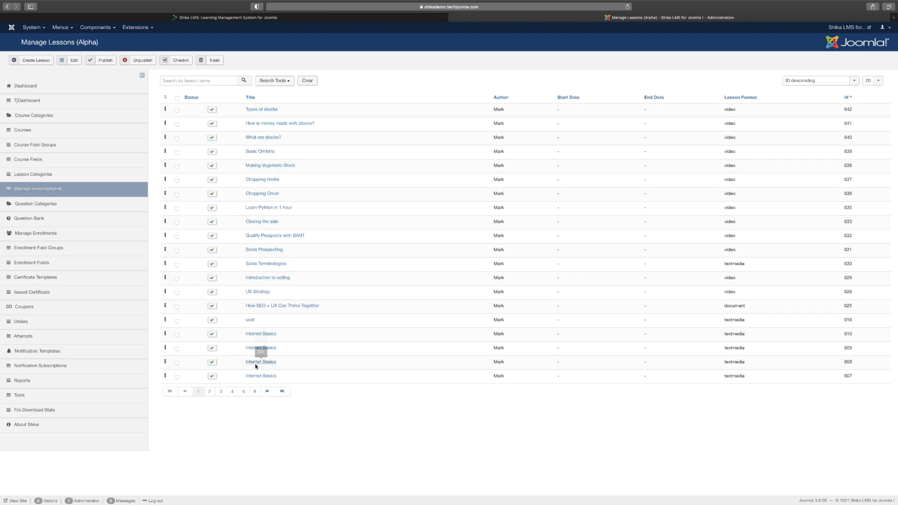
{"action": "left_click", "coordinate": [35, 59]}
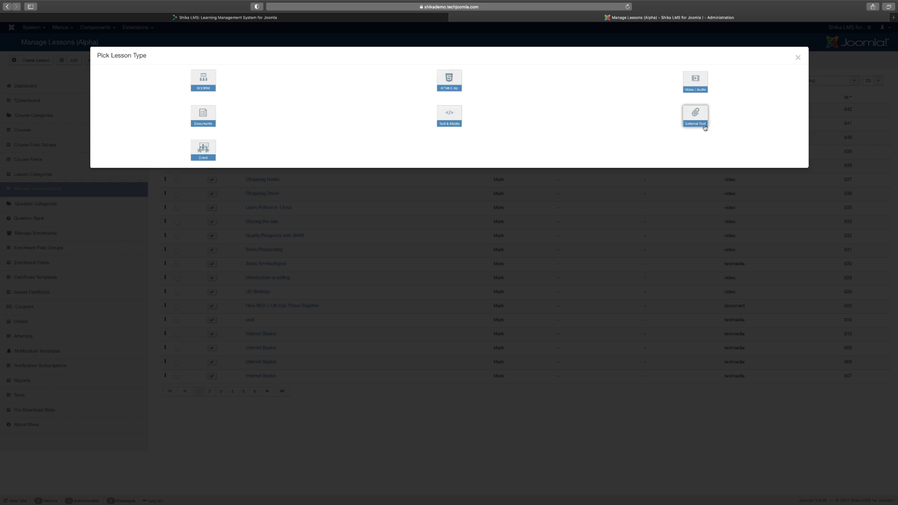
{"action": "left_click", "coordinate": [706, 83]}
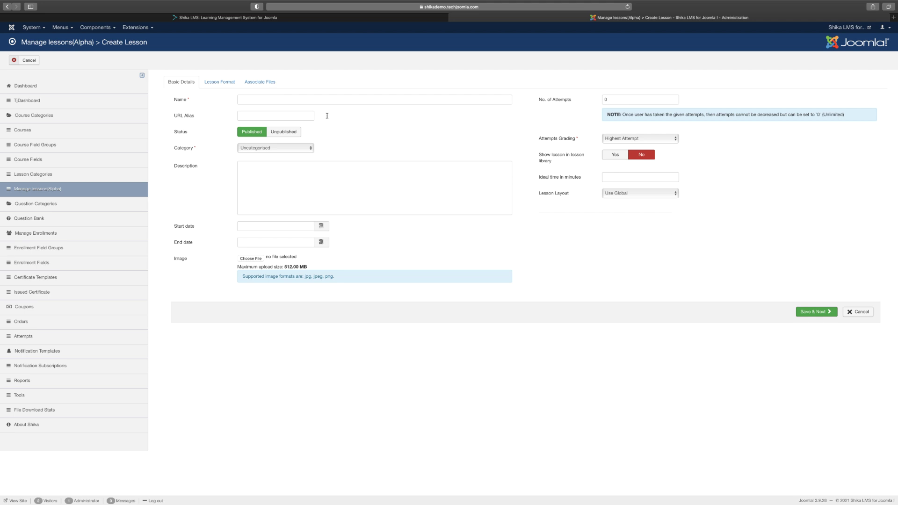
Name the lesson "ghgh" and continue to its Lesson Format settings.
{"action": "left_click", "coordinate": [219, 84]}
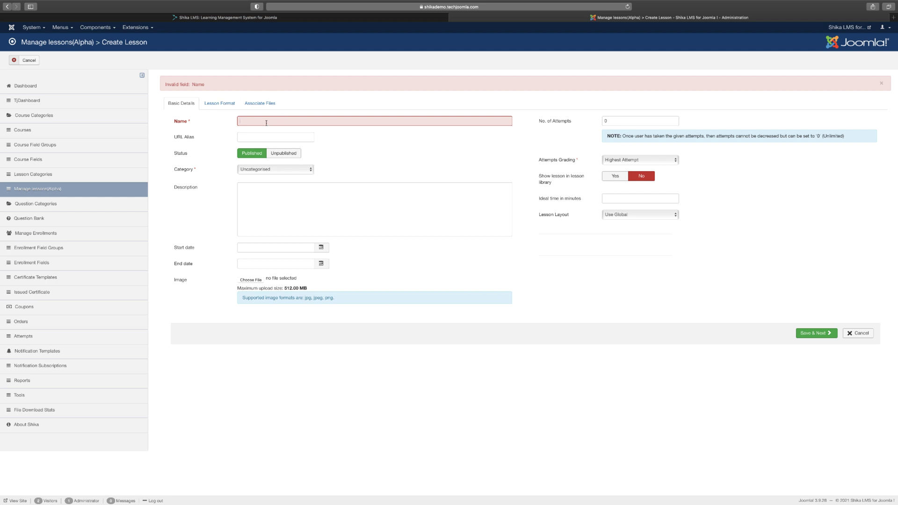
{"action": "type", "text": "ghgh"}
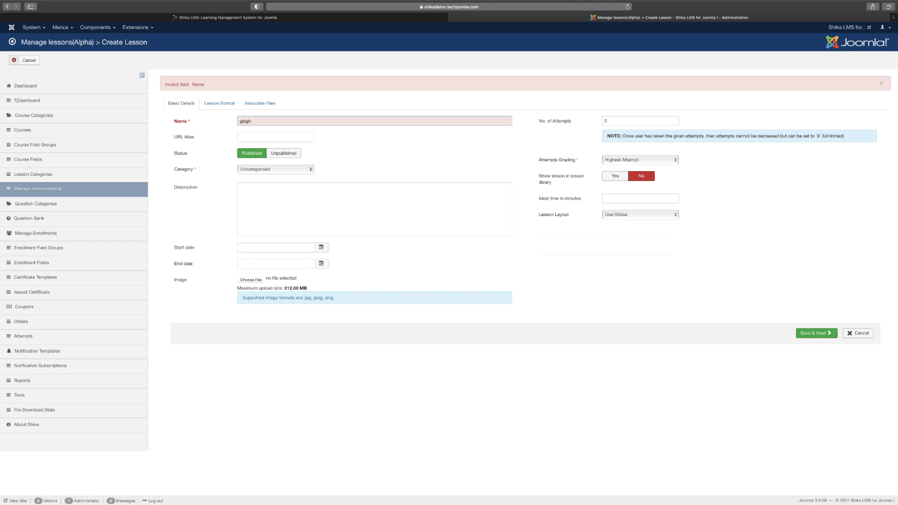
{"action": "left_click", "coordinate": [295, 183]}
{"action": "left_click", "coordinate": [219, 106]}
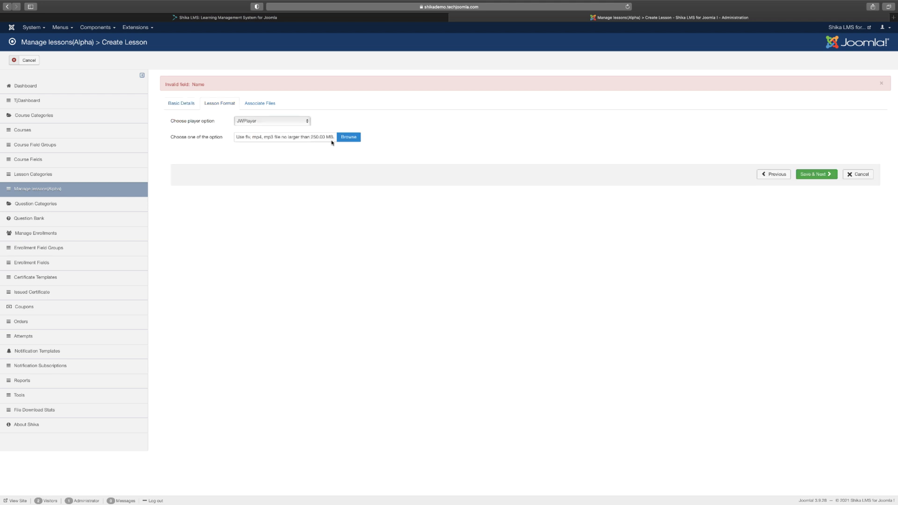
Choose Vimeo as the lesson's player option and try to go on to its Associate Files settings.
{"action": "left_click", "coordinate": [253, 122]}
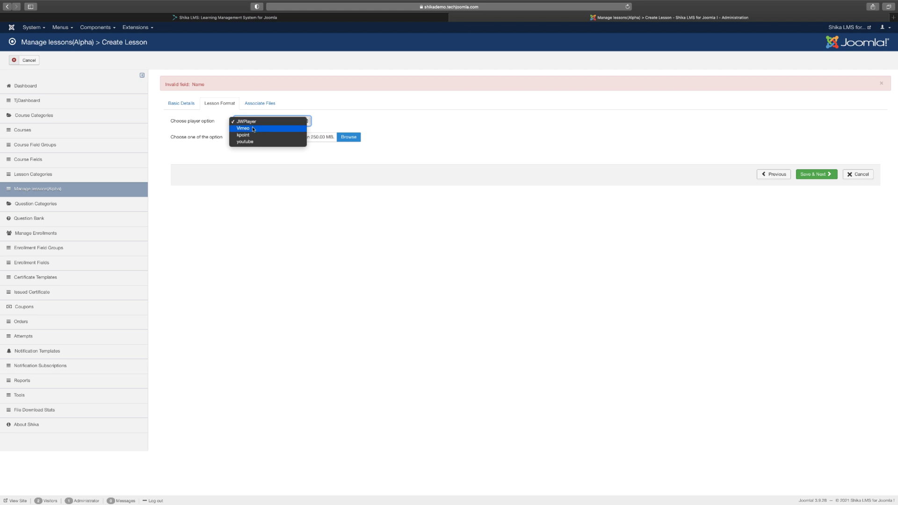
{"action": "left_click", "coordinate": [253, 129]}
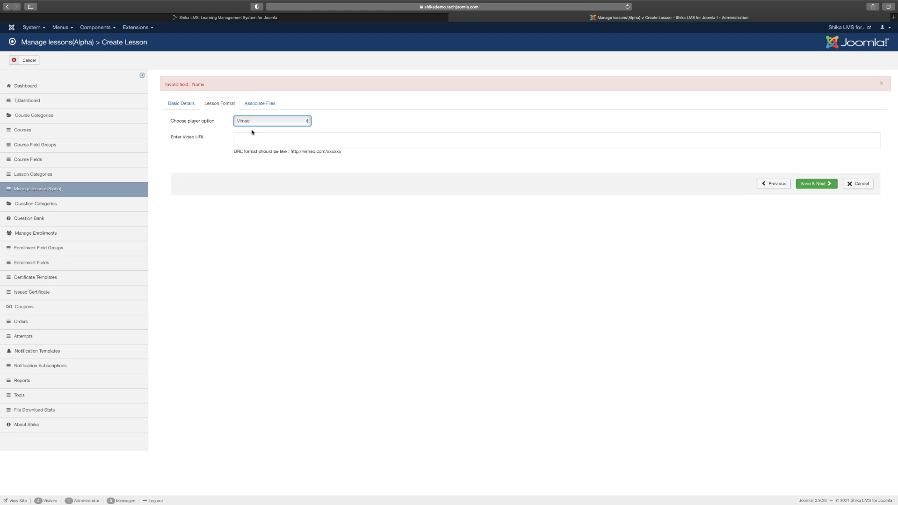
{"action": "left_click", "coordinate": [269, 142]}
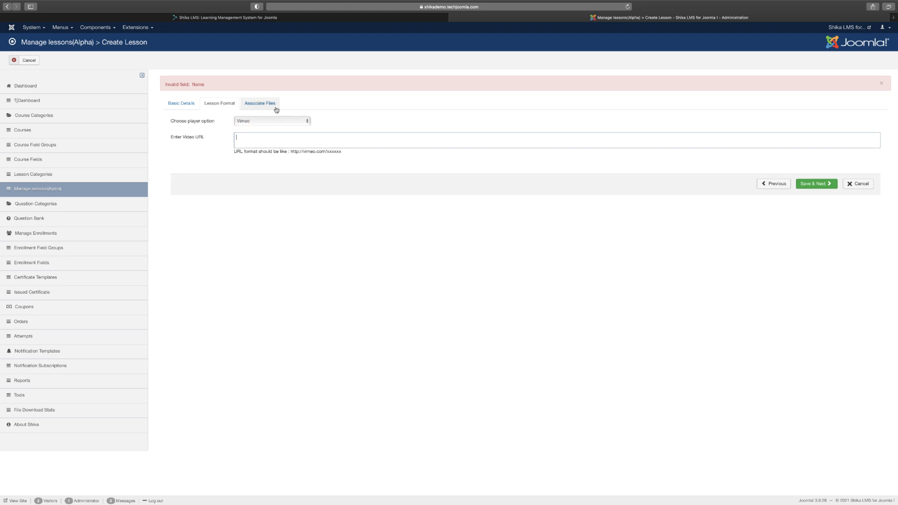
{"action": "left_click", "coordinate": [258, 104]}
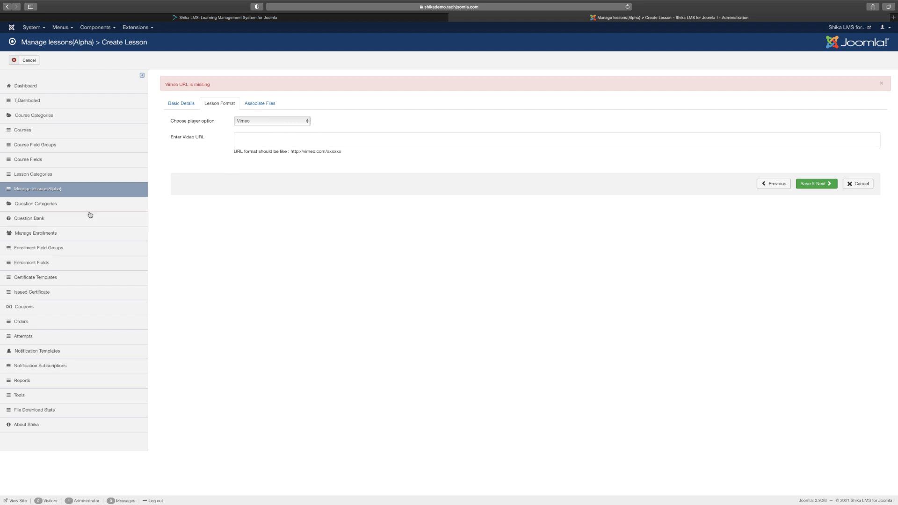
View the Question Categories list and the Question Bank.
{"action": "left_click", "coordinate": [54, 206]}
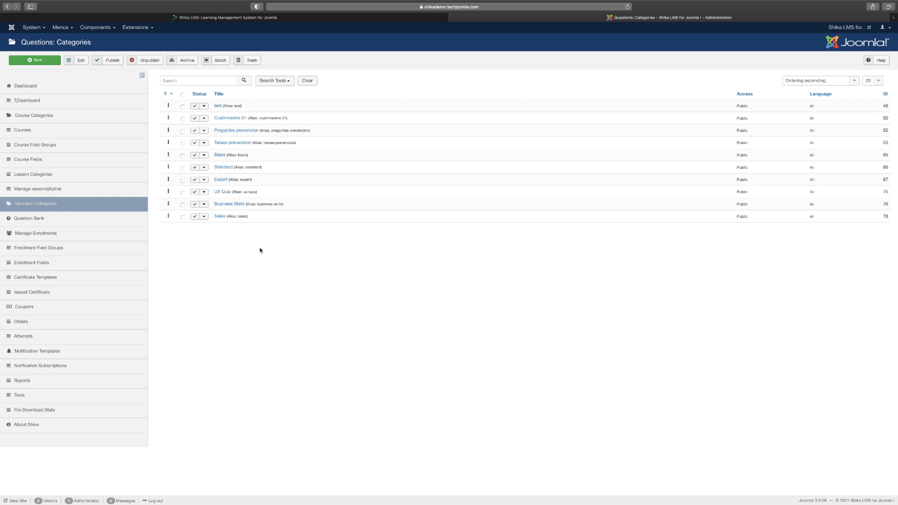
{"action": "left_click", "coordinate": [40, 220]}
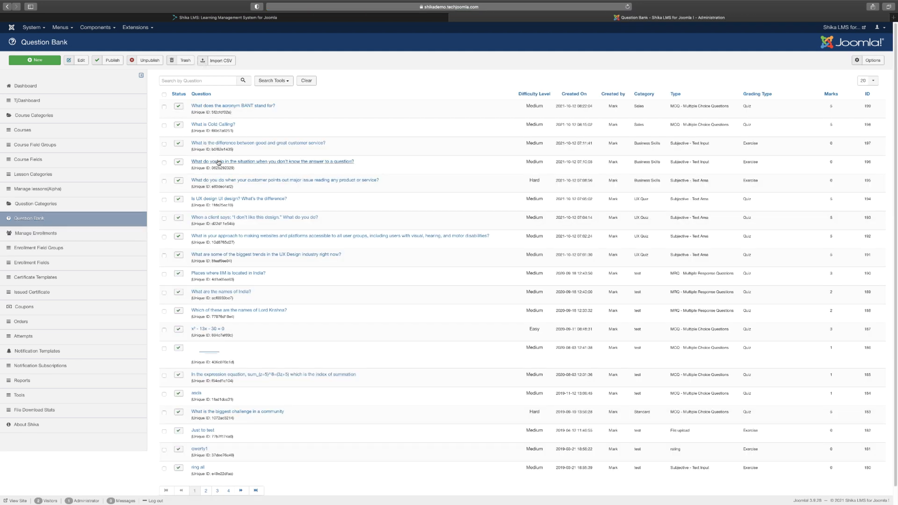
Open a new question form, review its question type, grading type and category choices, and cancel without saving.
{"action": "left_click", "coordinate": [47, 61]}
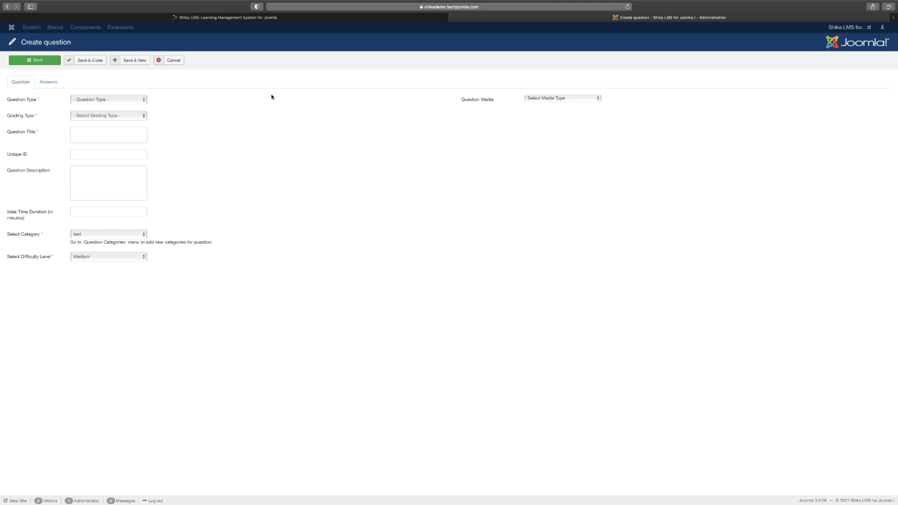
{"action": "left_click", "coordinate": [107, 133]}
{"action": "left_click", "coordinate": [107, 98]}
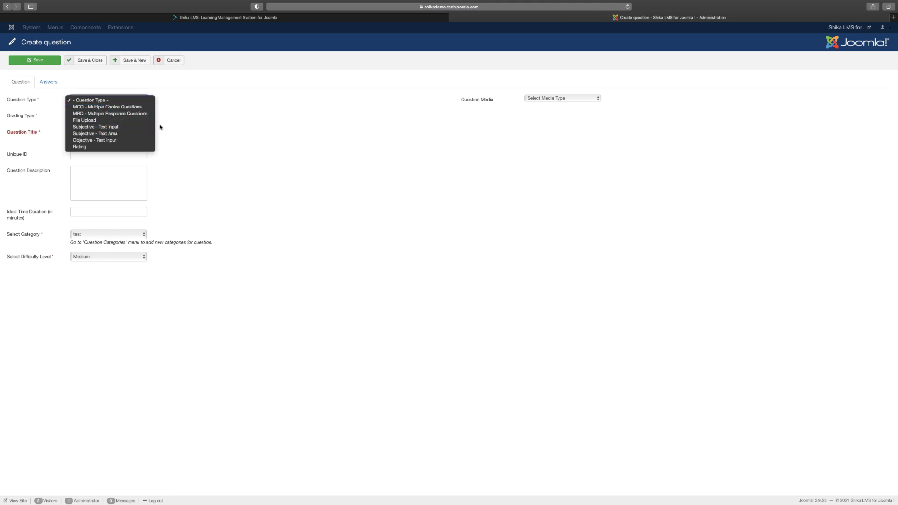
{"action": "left_click", "coordinate": [230, 133]}
{"action": "left_click", "coordinate": [103, 117]}
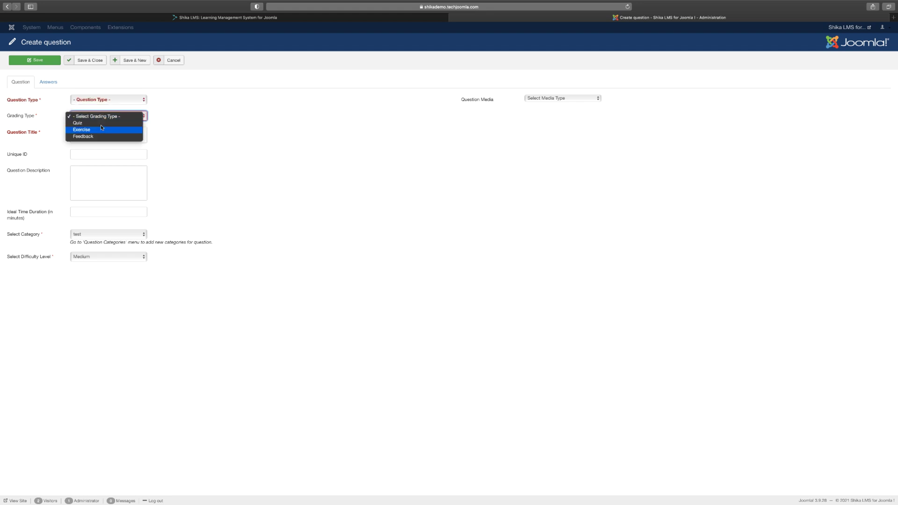
{"action": "left_click", "coordinate": [197, 163]}
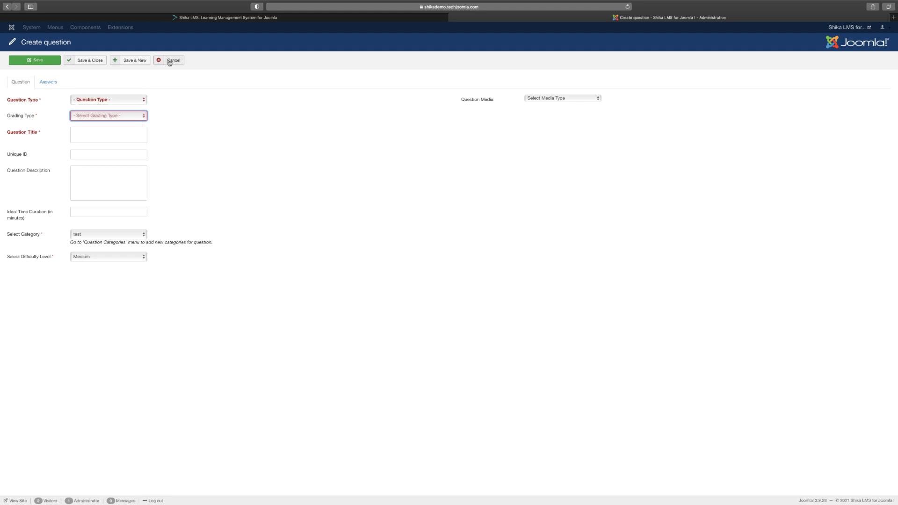
{"action": "left_click", "coordinate": [77, 236]}
{"action": "left_click", "coordinate": [229, 201]}
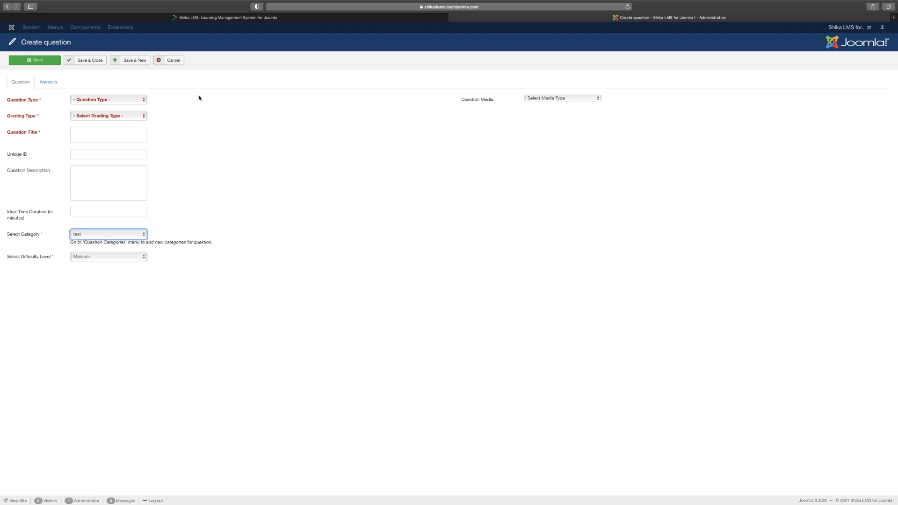
{"action": "left_click", "coordinate": [173, 60]}
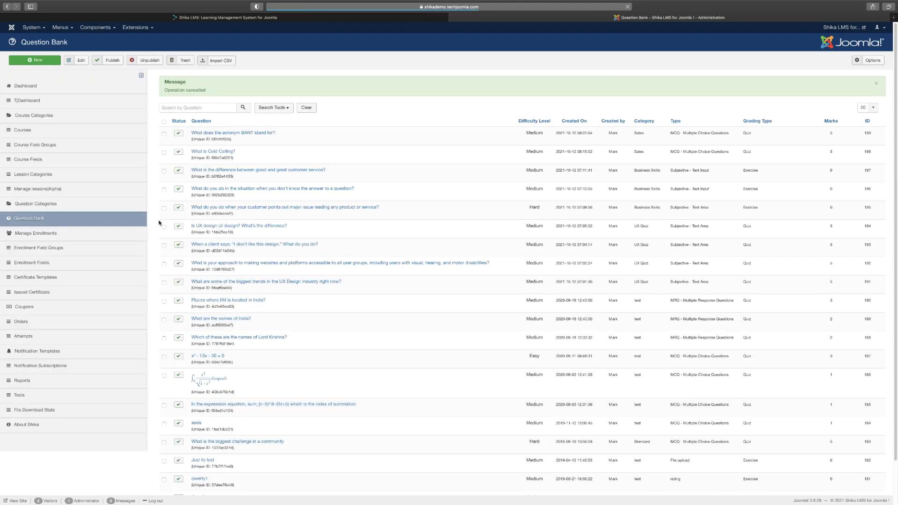
View Manage Enrollments with its new enrollment form, and the new field group form under Enrollment Field Groups.
{"action": "left_click", "coordinate": [71, 235]}
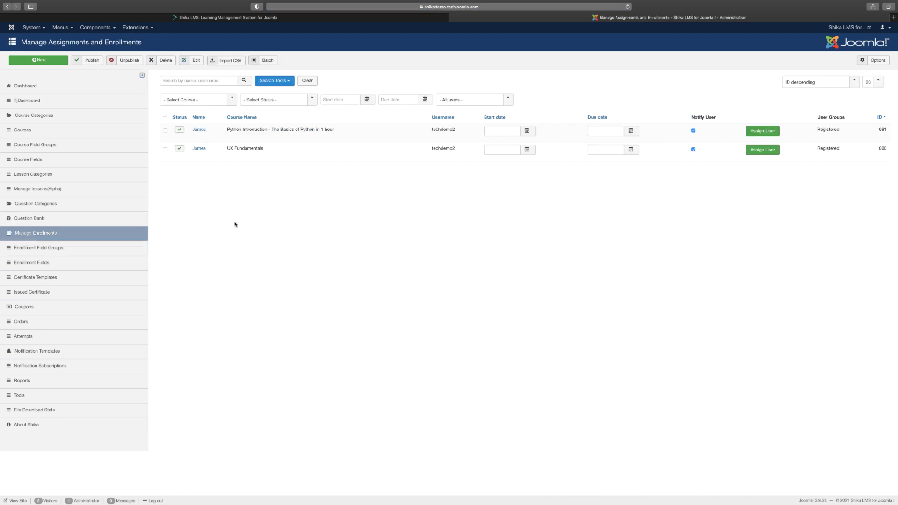
{"action": "left_click", "coordinate": [56, 62]}
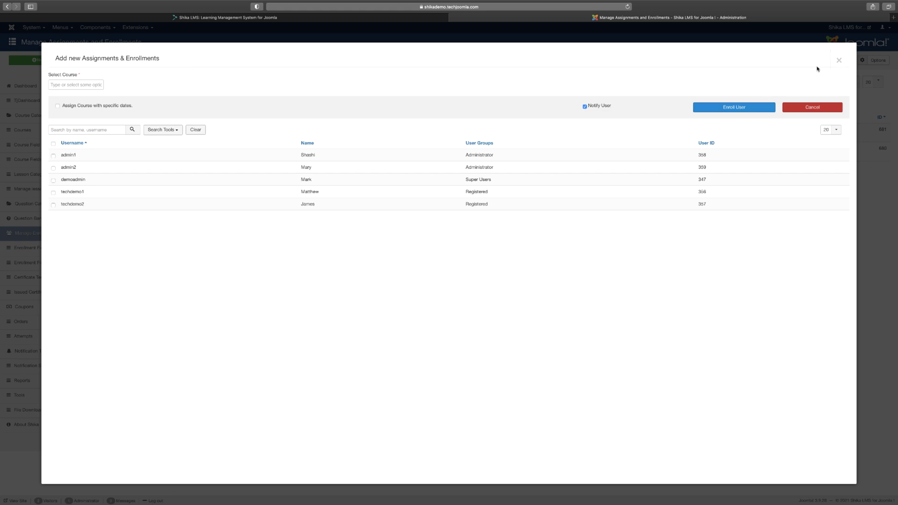
{"action": "left_click", "coordinate": [839, 61]}
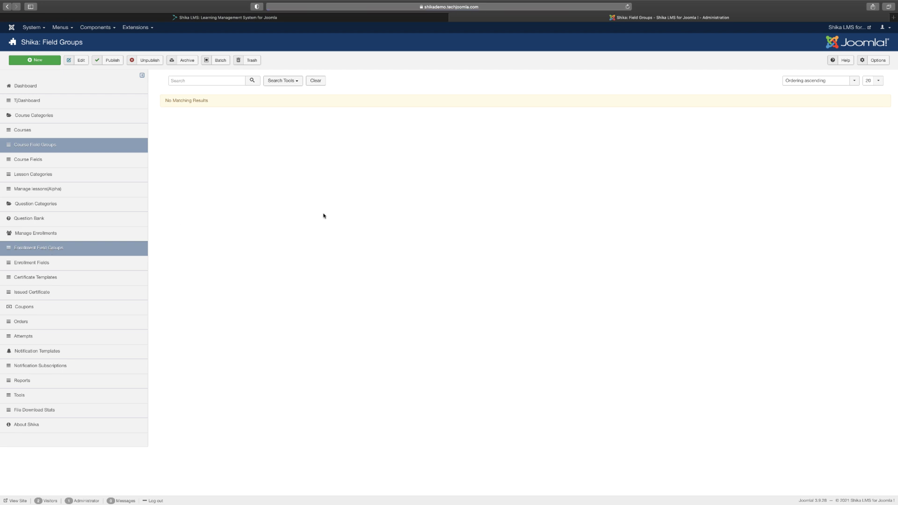
{"action": "left_click", "coordinate": [50, 60]}
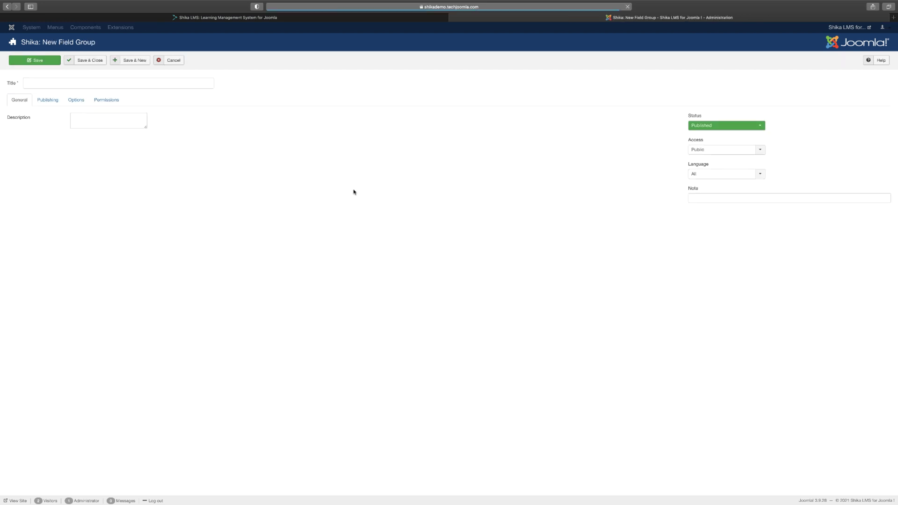
{"action": "left_click", "coordinate": [175, 61]}
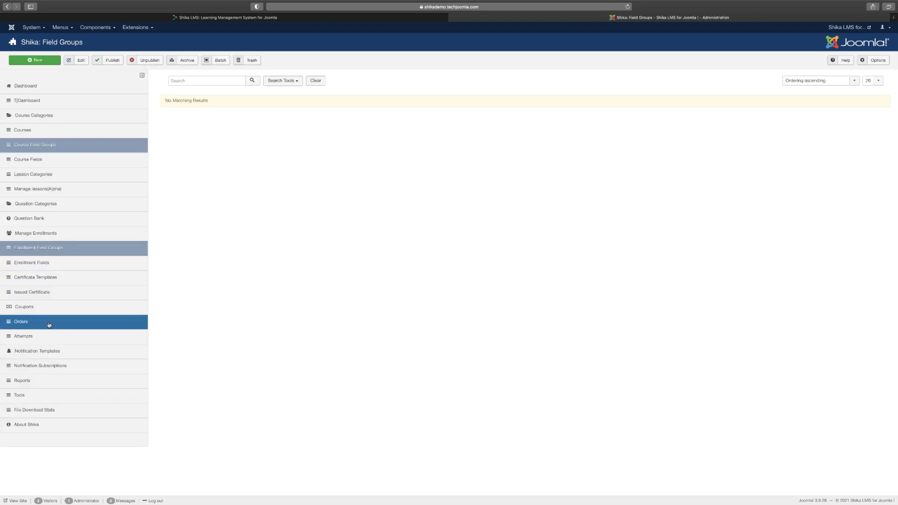
Start a new certificate template and copy the {enroll.studentname} replacement tag into its body.
{"action": "left_click", "coordinate": [58, 279]}
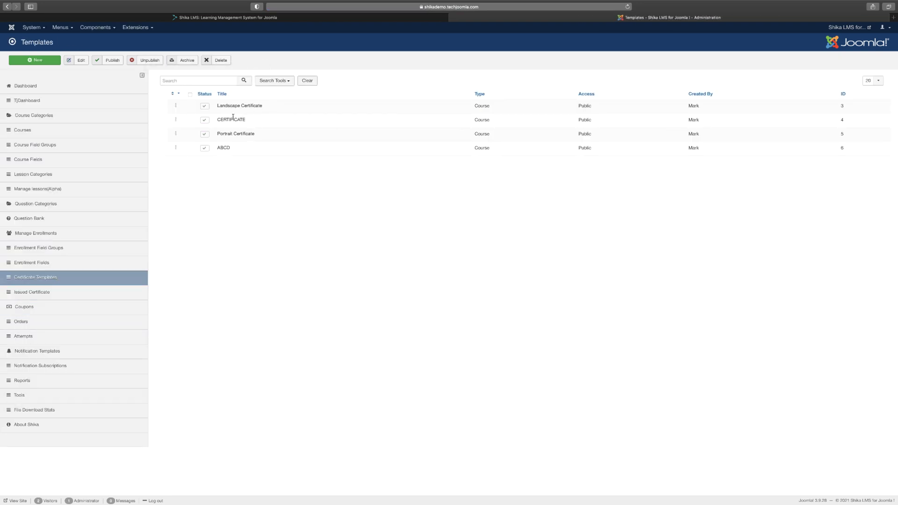
{"action": "left_click", "coordinate": [45, 60]}
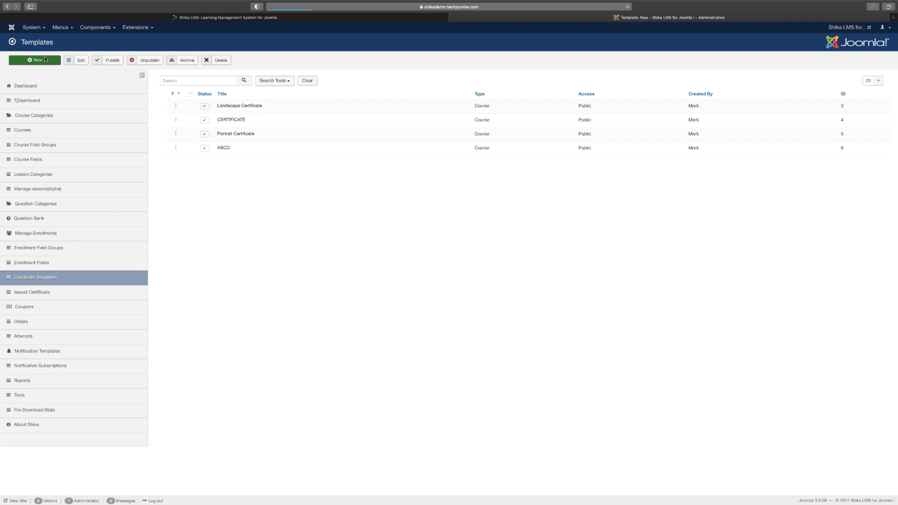
{"action": "left_click", "coordinate": [259, 229]}
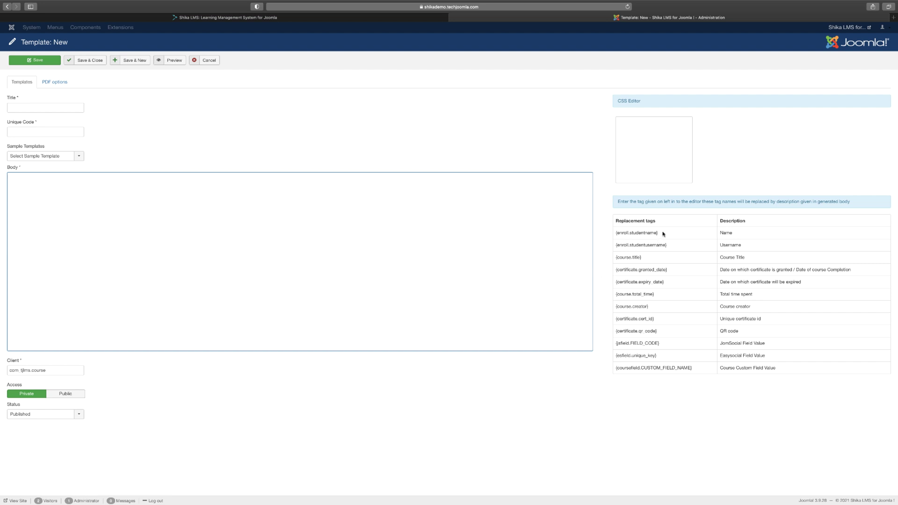
{"action": "left_click_drag", "start_coordinate": [659, 232], "coordinate": [614, 233]}
{"action": "key", "text": "super+c"}
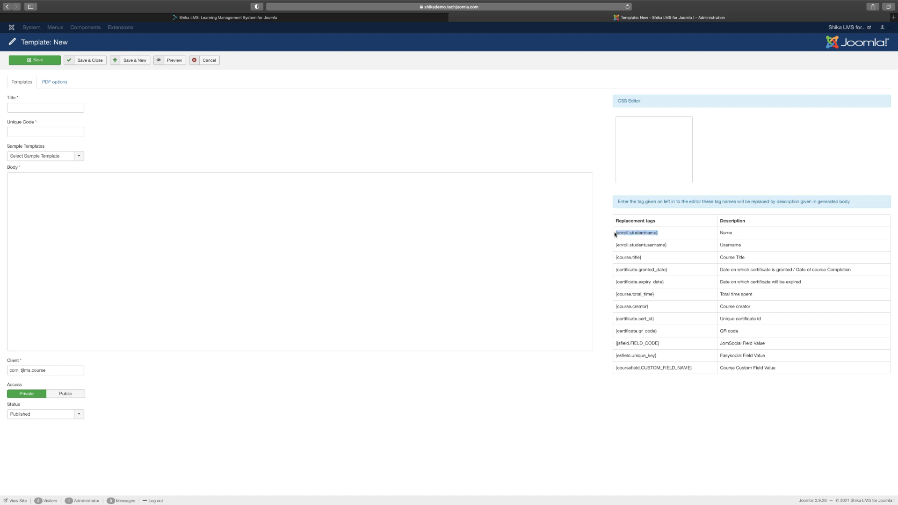
{"action": "left_click", "coordinate": [338, 230]}
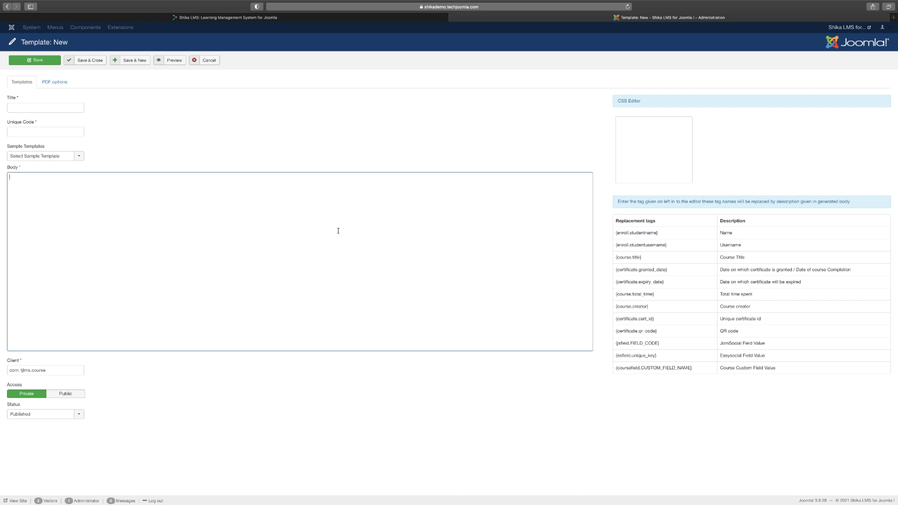
{"action": "key", "text": "super+v"}
Load the sample template3 and then template5 into the certificate body and look through the code.
{"action": "left_click", "coordinate": [78, 157]}
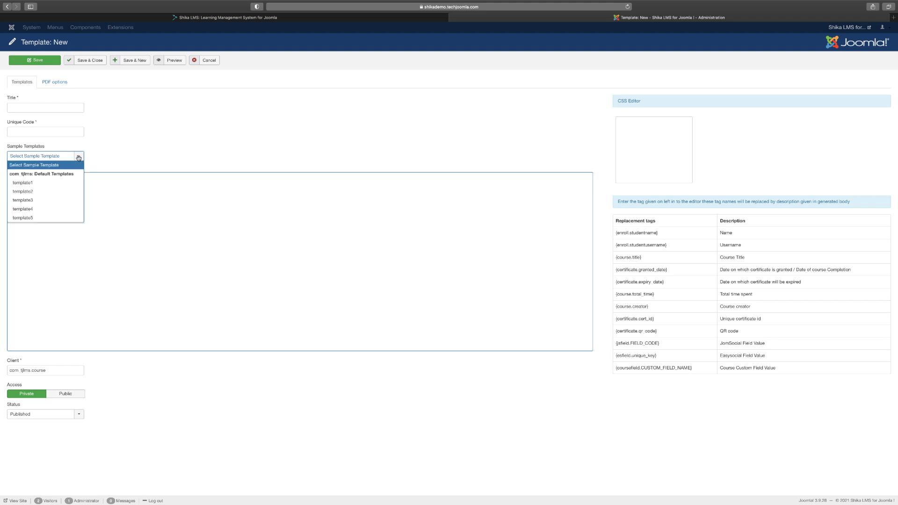
{"action": "left_click", "coordinate": [65, 201]}
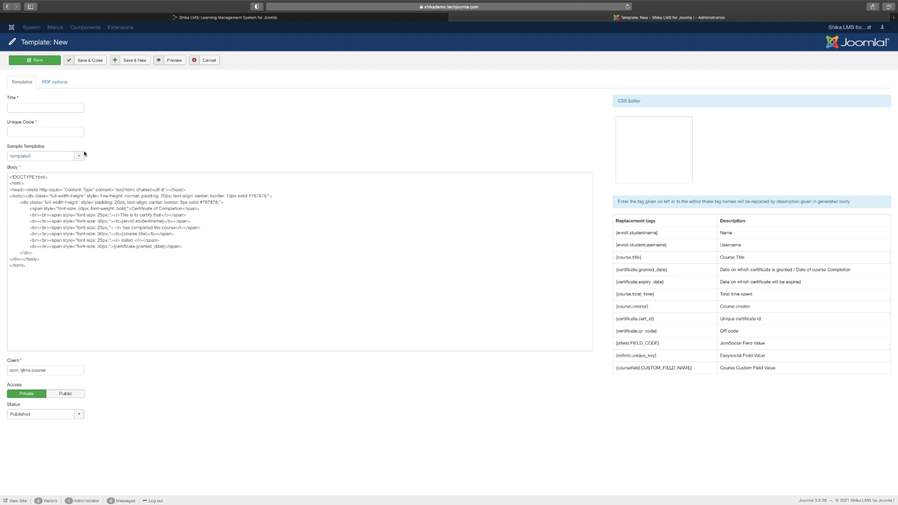
{"action": "left_click", "coordinate": [79, 158]}
{"action": "left_click", "coordinate": [136, 224]}
{"action": "scroll", "coordinate": [136, 224], "scroll_direction": "down", "scroll_amount": 5}
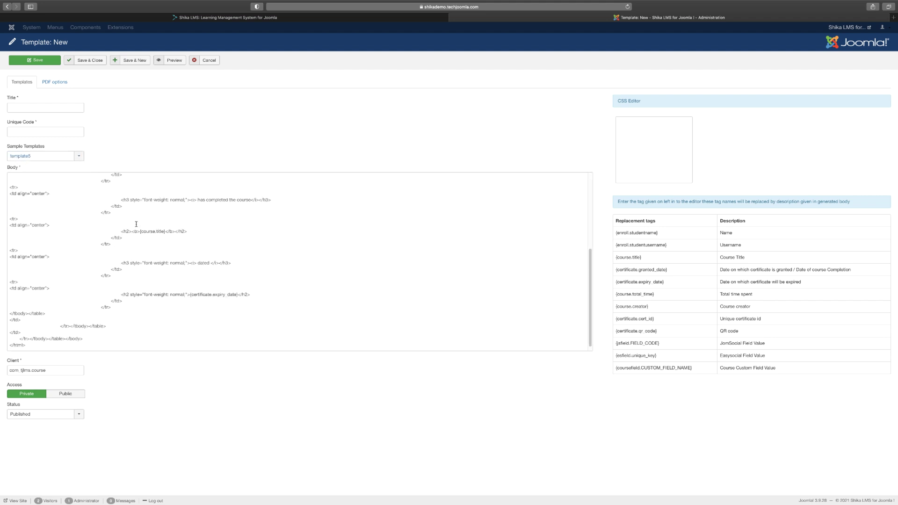
{"action": "scroll", "coordinate": [136, 224], "scroll_direction": "up", "scroll_amount": 5}
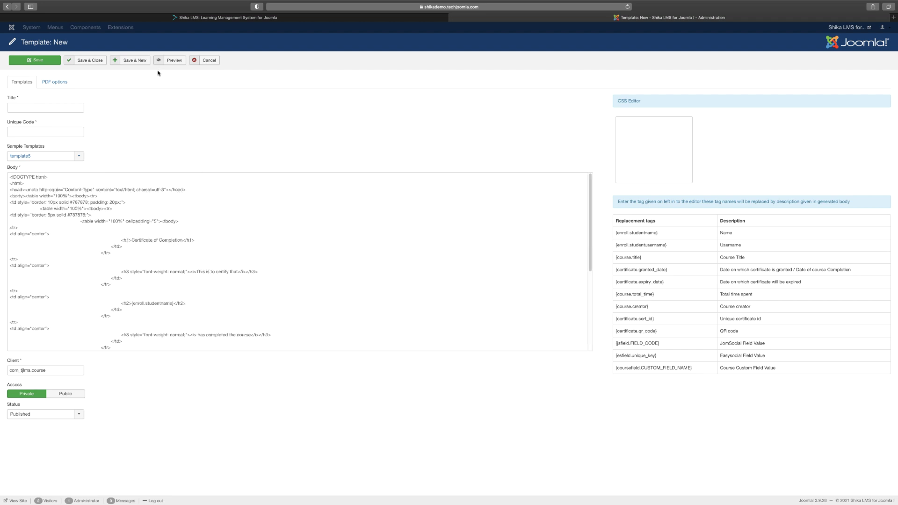
Check the certificate template's PDF options and preview, and cancel the new template.
{"action": "left_click", "coordinate": [65, 81]}
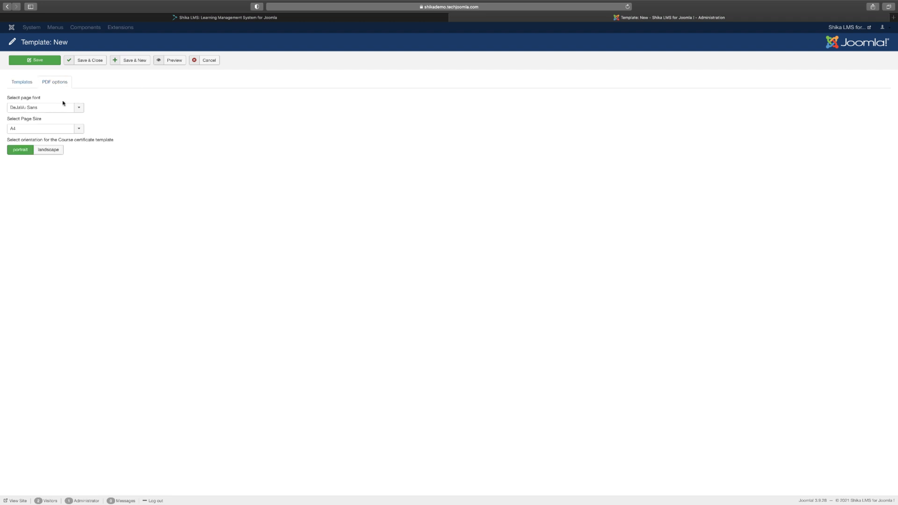
{"action": "left_click", "coordinate": [178, 63]}
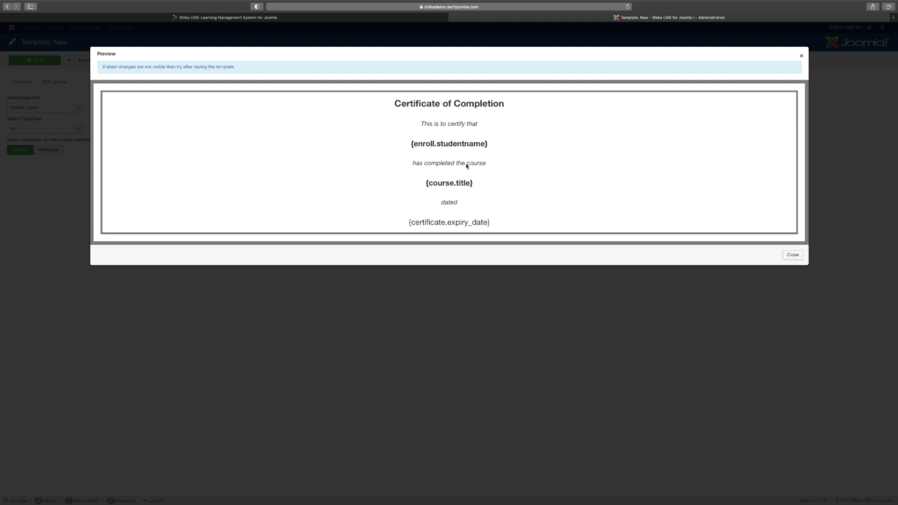
{"action": "left_click", "coordinate": [792, 256]}
{"action": "left_click", "coordinate": [205, 61]}
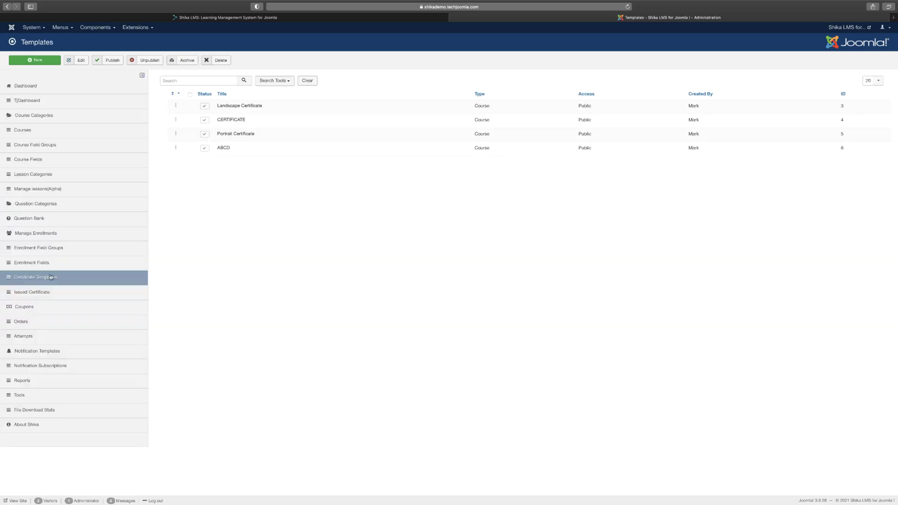
View Issued Certificates, Coupons, Orders, Attempts and File Download Stats, and return to the Dashboard.
{"action": "left_click", "coordinate": [46, 293]}
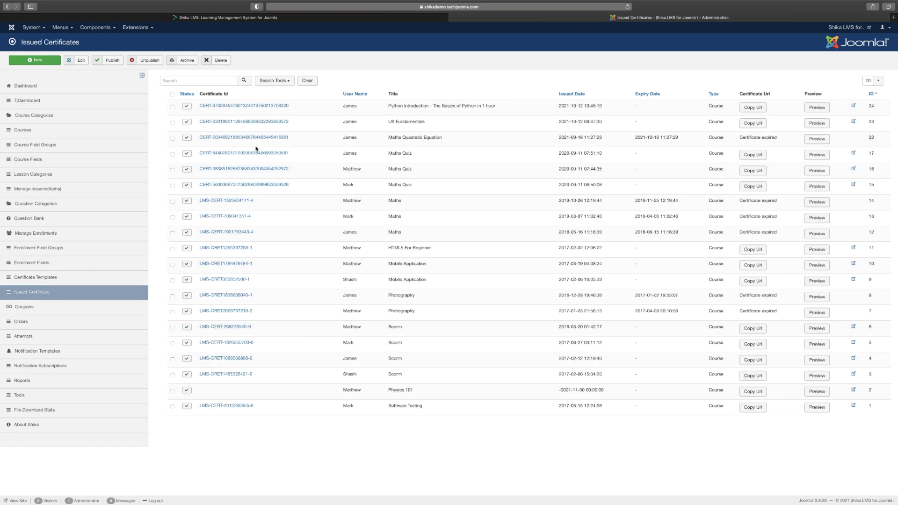
{"action": "left_click", "coordinate": [26, 311]}
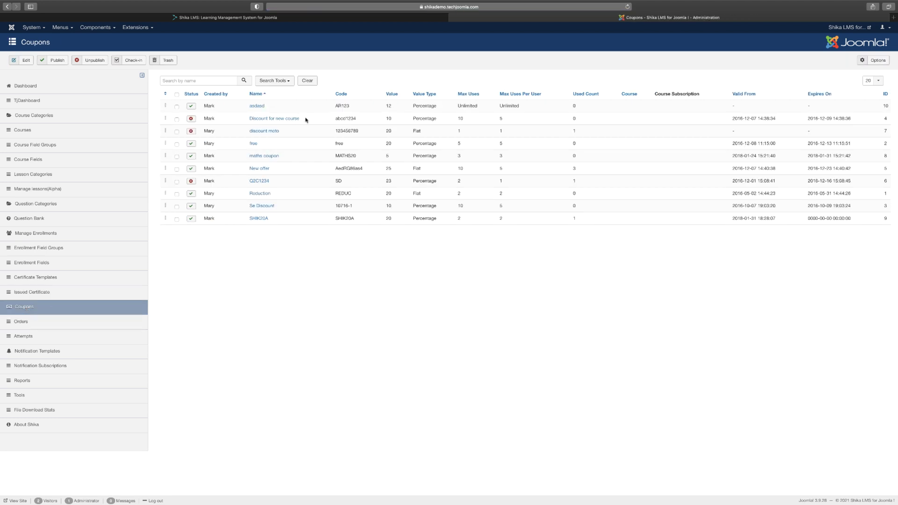
{"action": "left_click", "coordinate": [42, 321]}
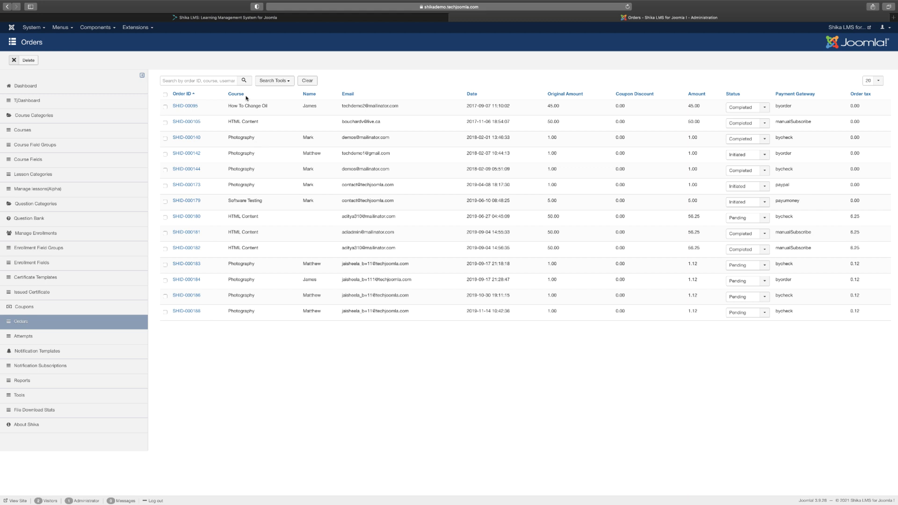
{"action": "left_click", "coordinate": [77, 336]}
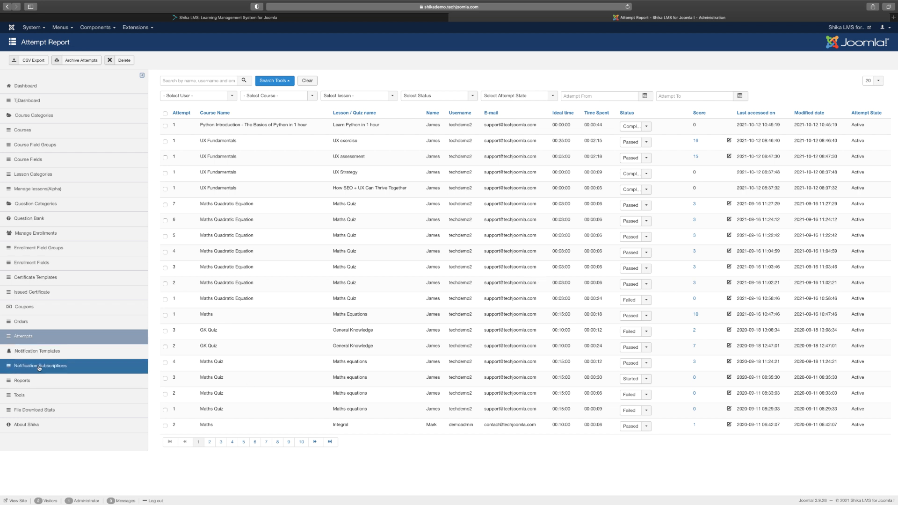
{"action": "left_click", "coordinate": [48, 413]}
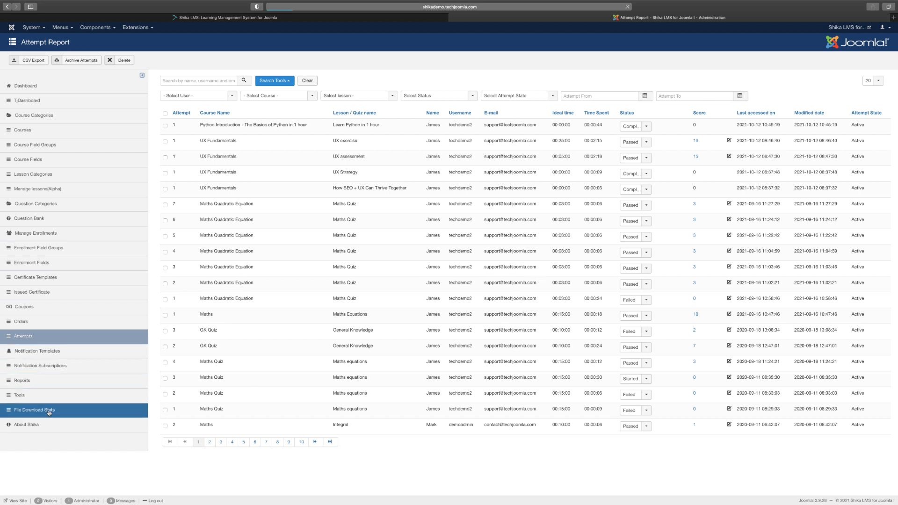
{"action": "left_click", "coordinate": [26, 89]}
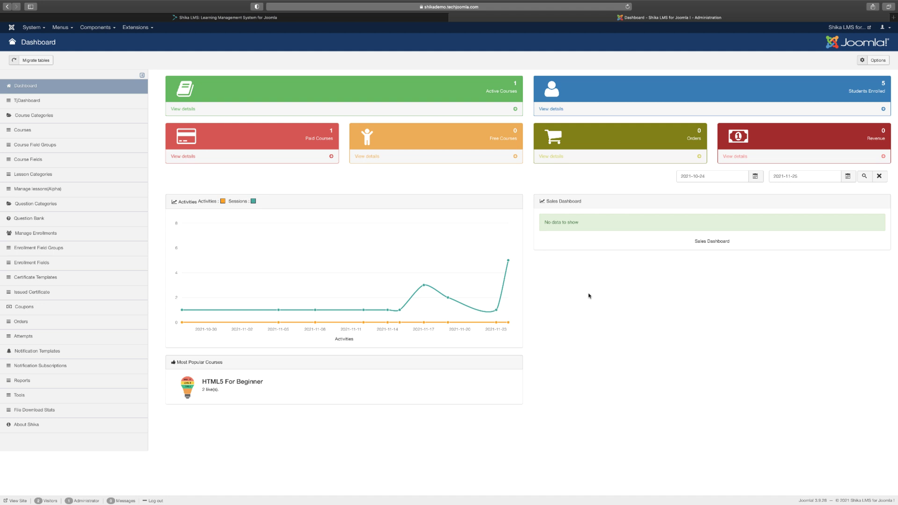
Switch to the Shika product page and look through its plans, pricing and customer testimonials.
{"action": "left_click", "coordinate": [318, 17]}
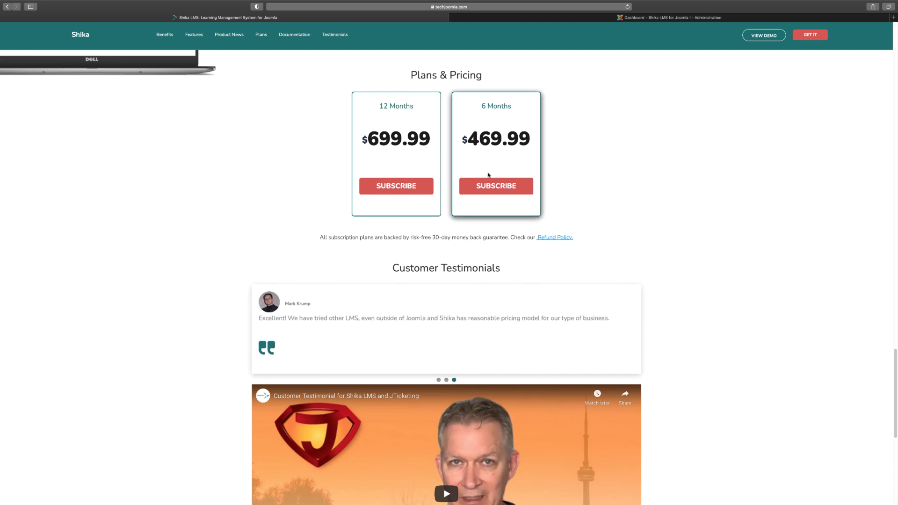
{"action": "scroll", "coordinate": [489, 175], "scroll_direction": "down", "scroll_amount": 10}
{"action": "scroll", "coordinate": [682, 186], "scroll_direction": "up", "scroll_amount": 20}
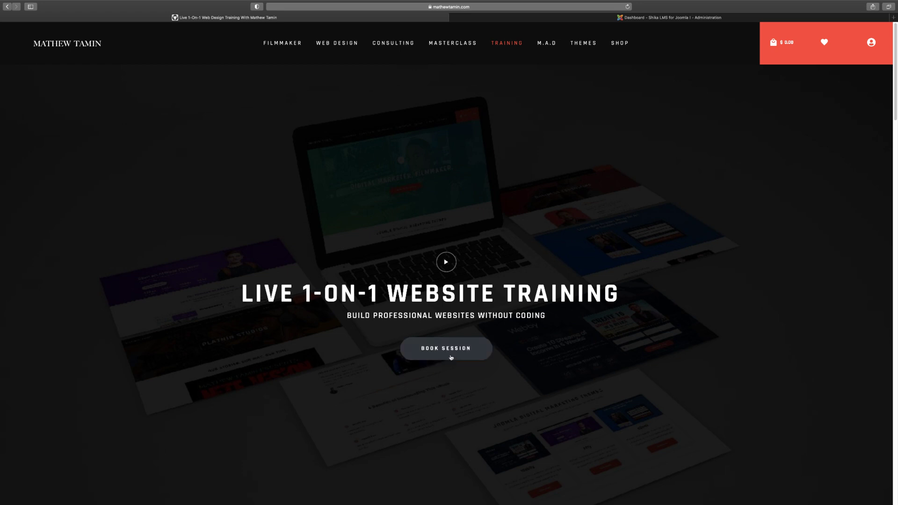
Look through the session types on the Live 1-on-1 Website Training page.
{"action": "scroll", "coordinate": [583, 356], "scroll_direction": "down", "scroll_amount": 8}
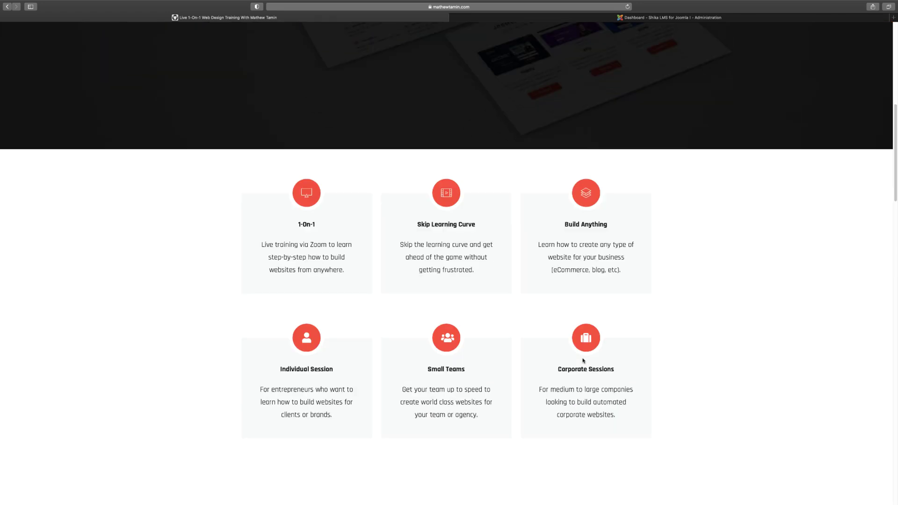
{"action": "scroll", "coordinate": [583, 360], "scroll_direction": "up", "scroll_amount": 8}
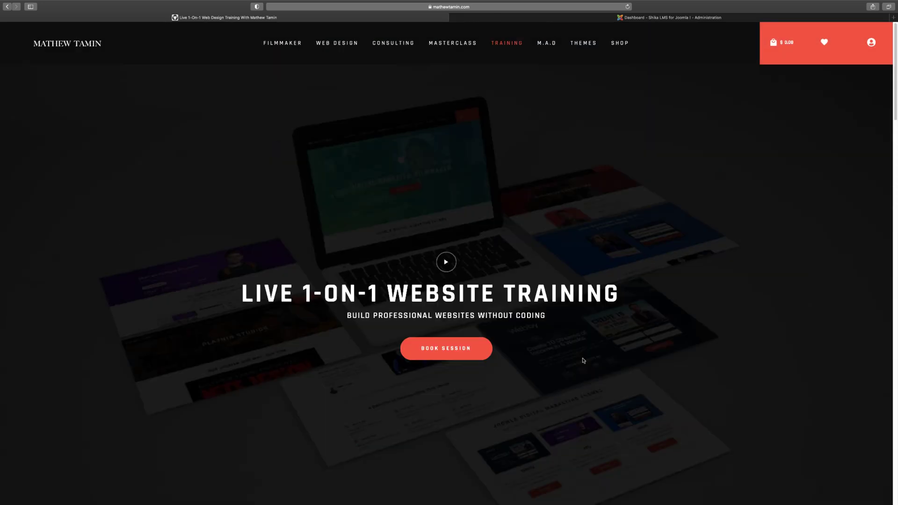